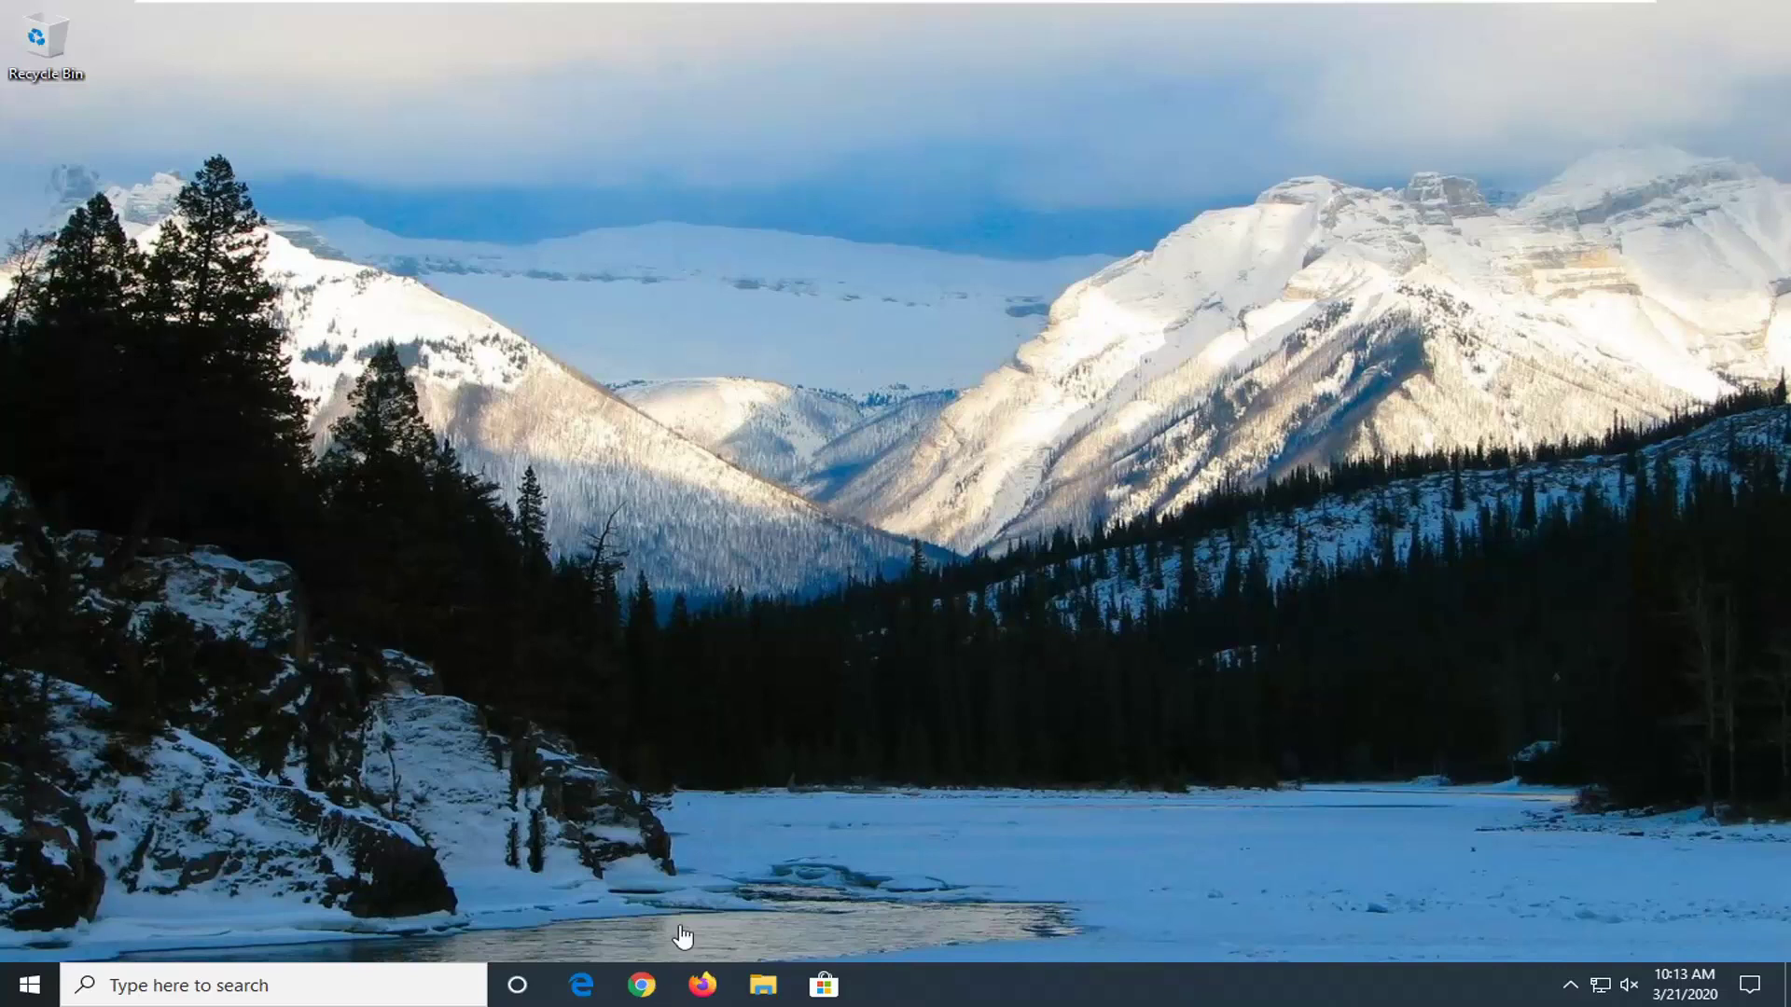
Step: Open Firefox and load the about:config page
left_click(709, 990)
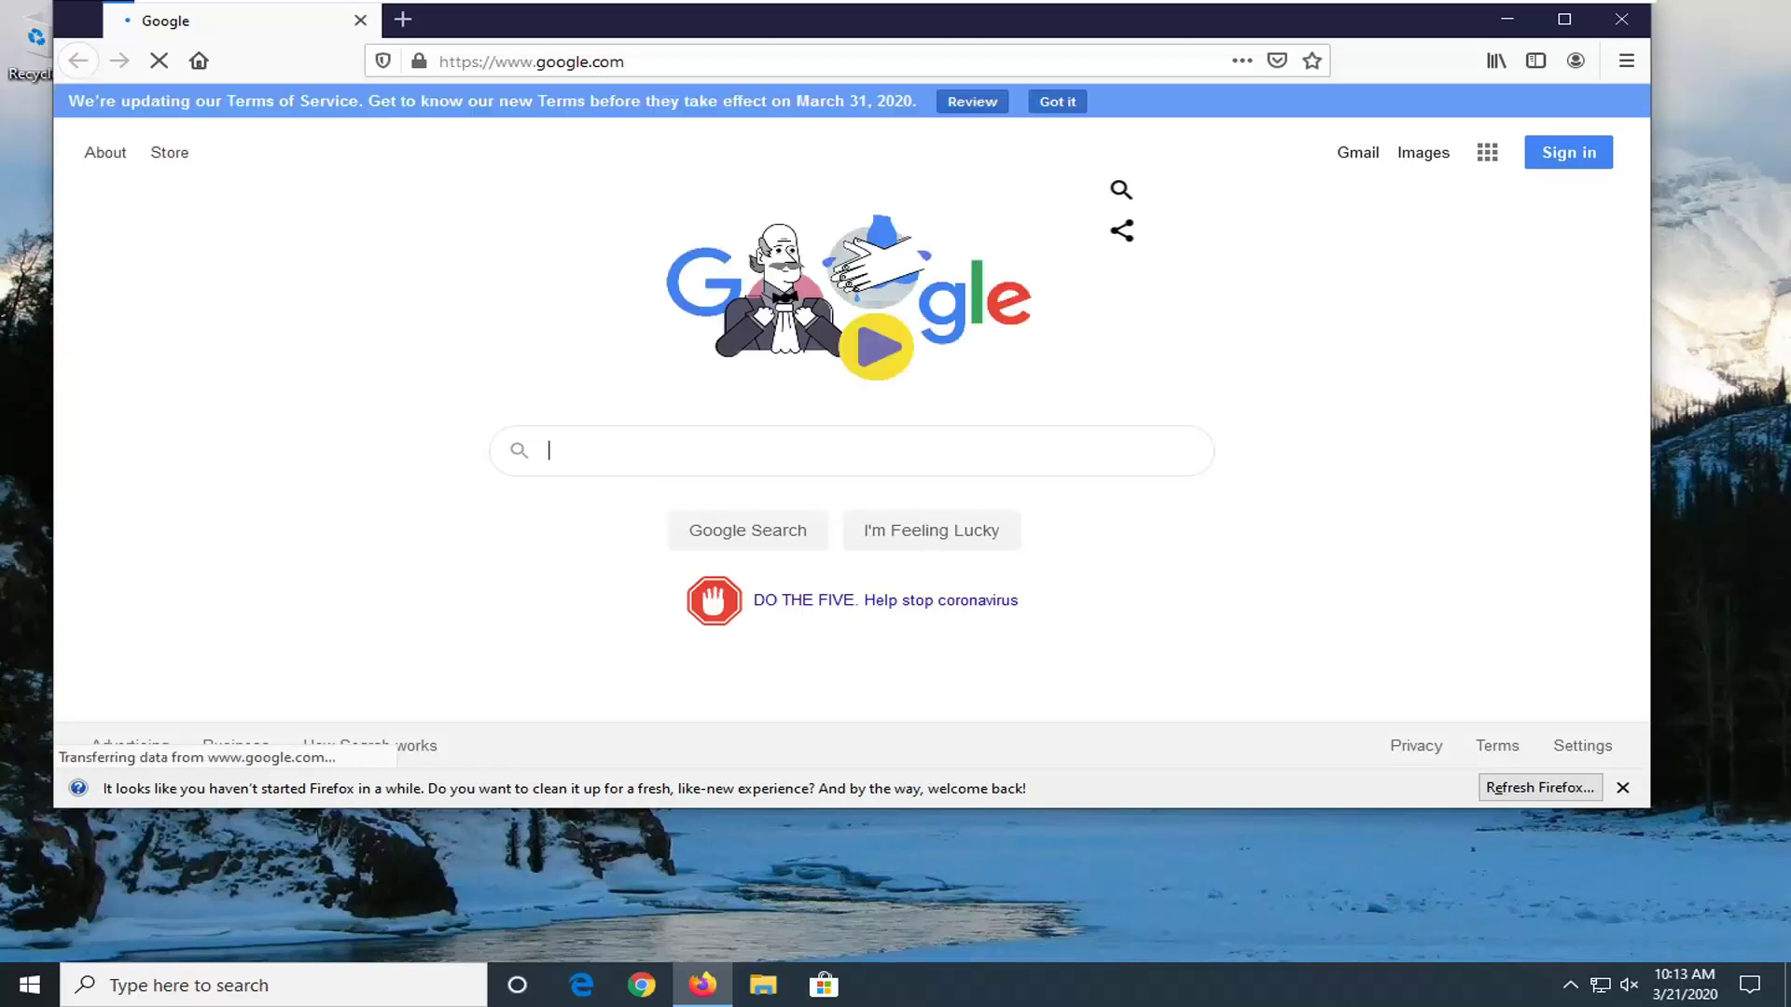
key("ctrl+l")
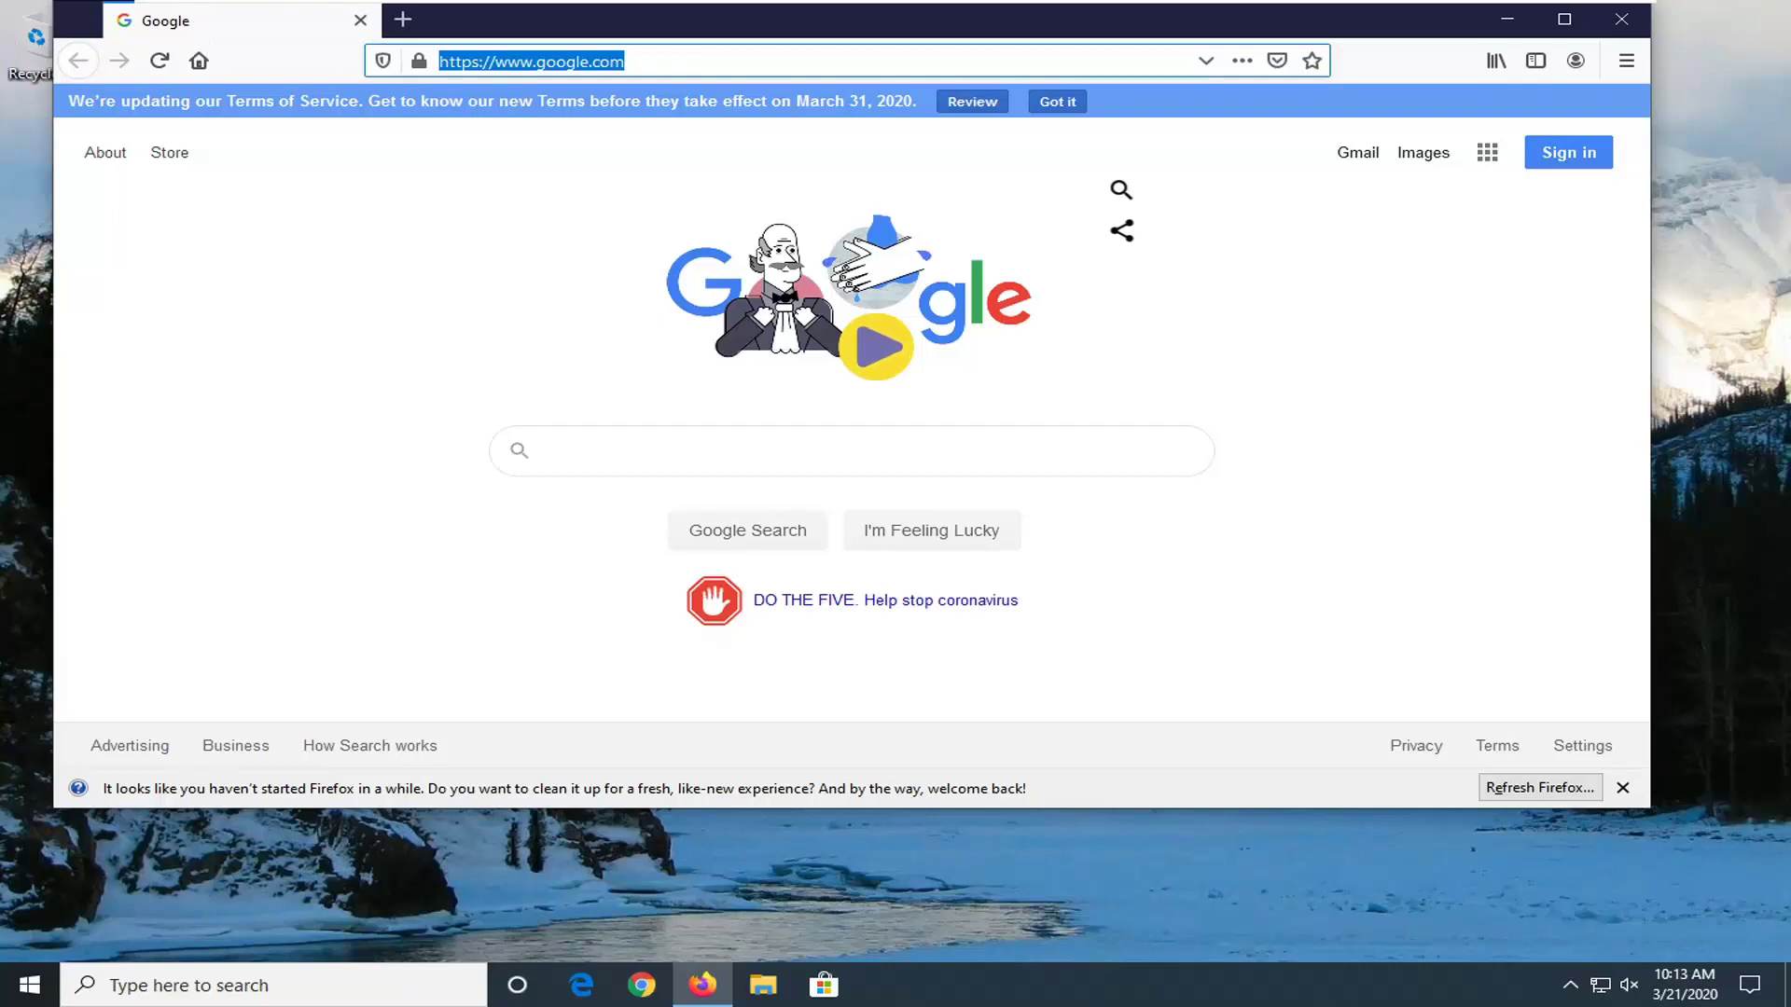
type("abo")
type("ut:confi")
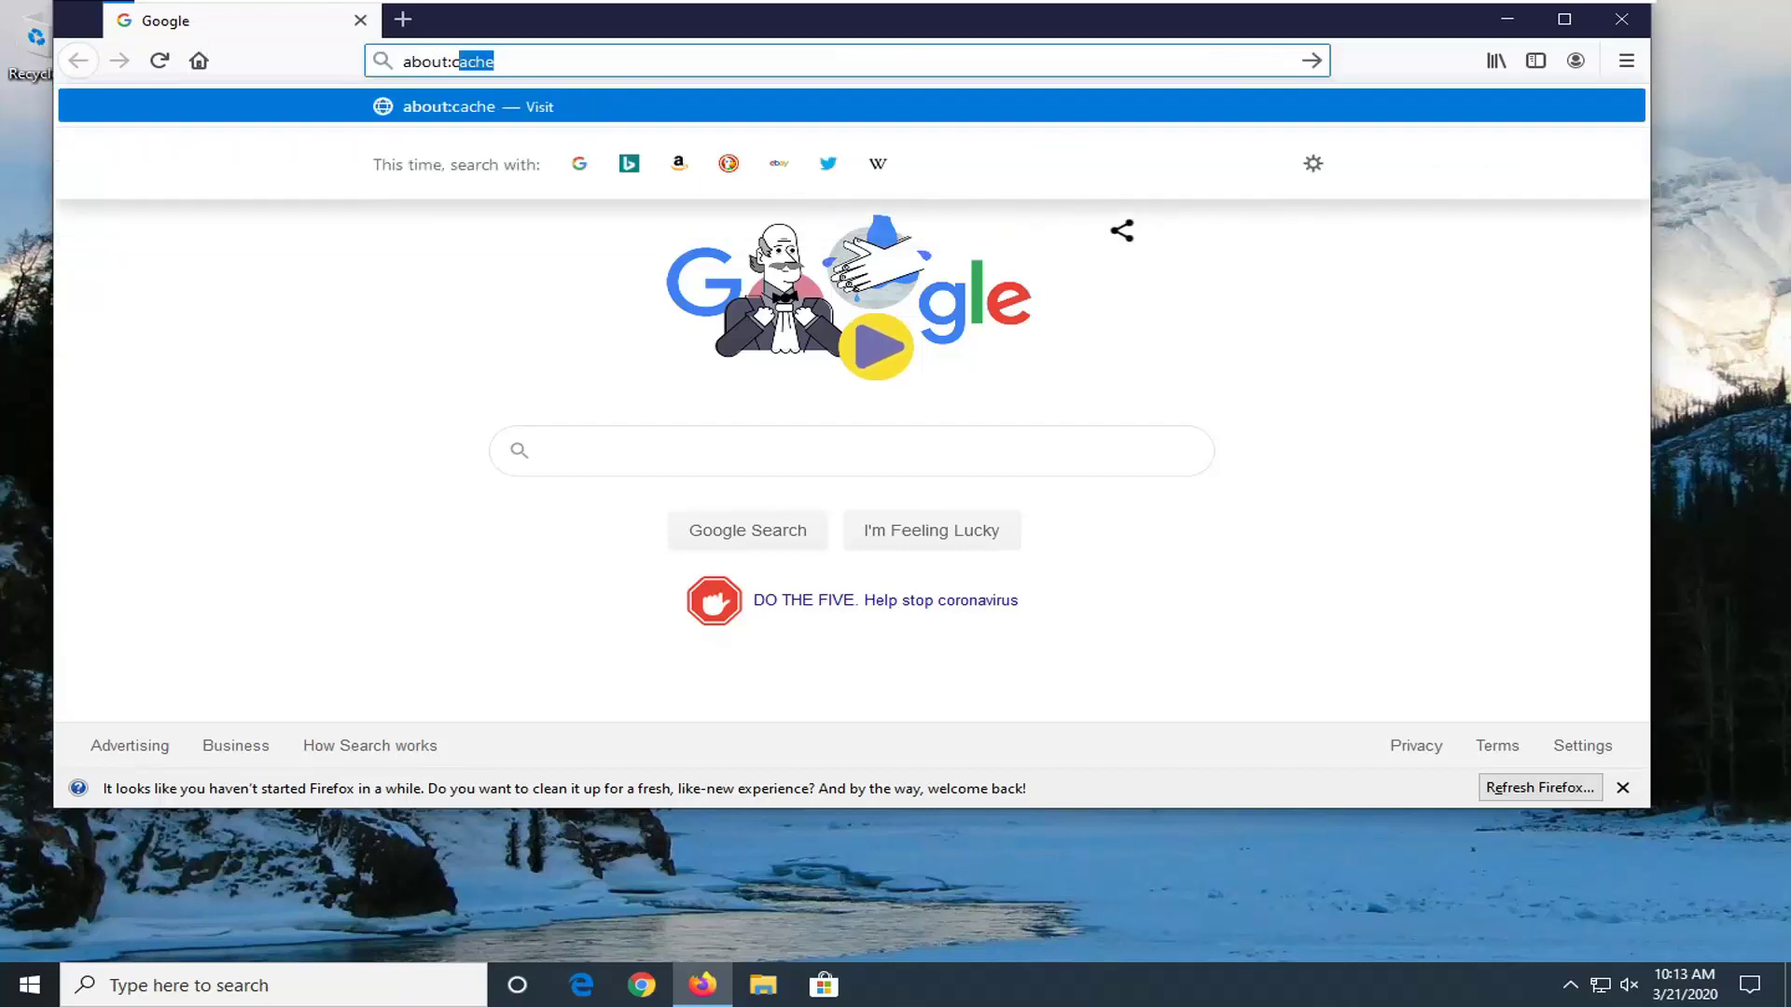
type("g")
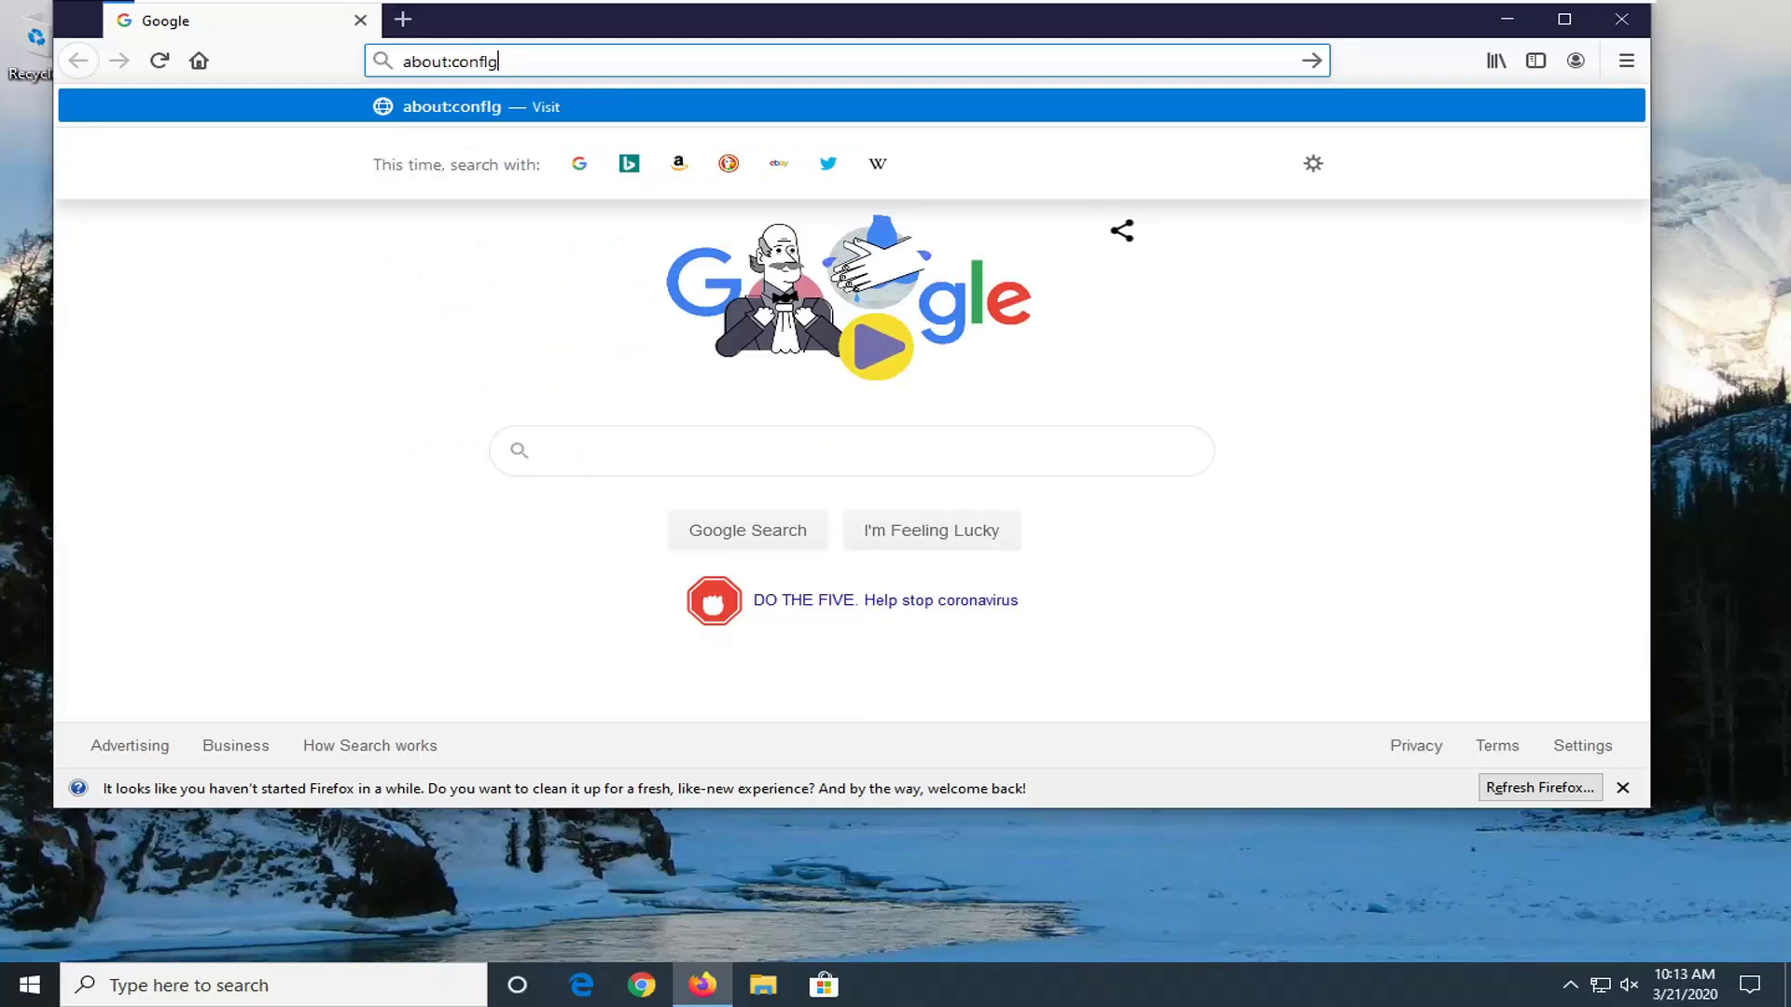
key("BackSpace")
key("BackSpace")
type("ig")
left_click(587, 94)
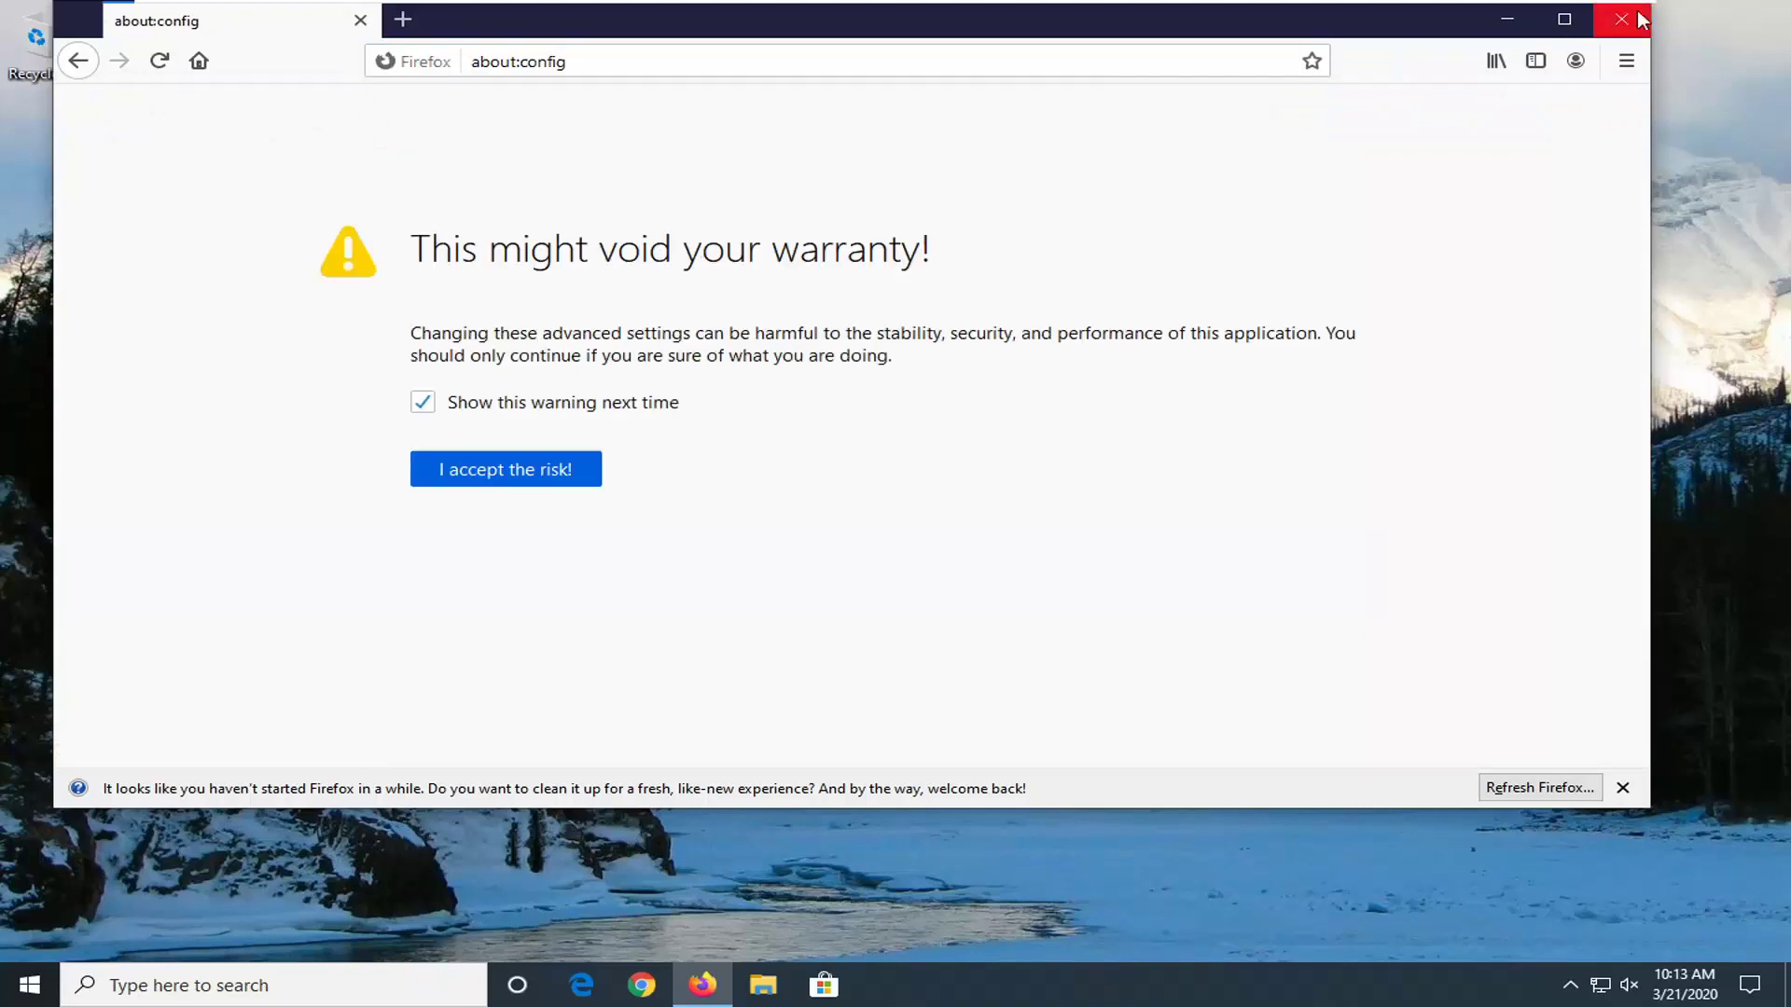
Step: Accept the about:config risk warning in a maximized window and search the preferences for security.tls.insecure_fallback_hosts
left_click(1564, 18)
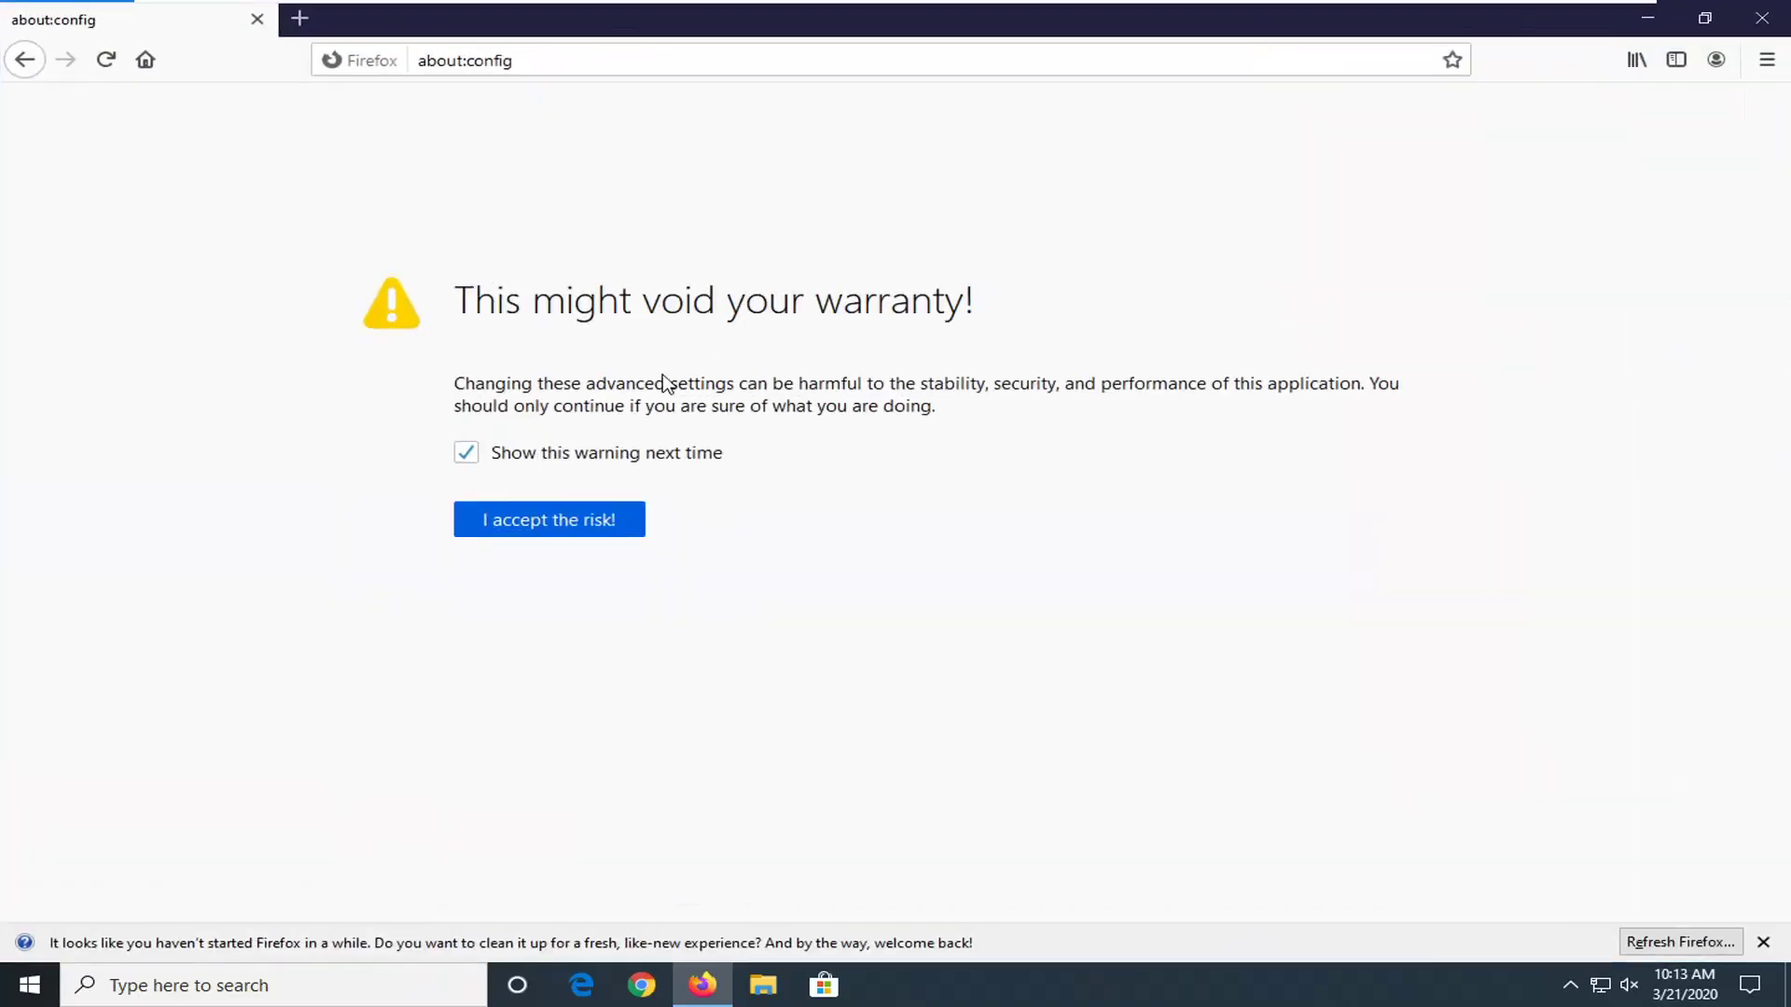
left_click(529, 521)
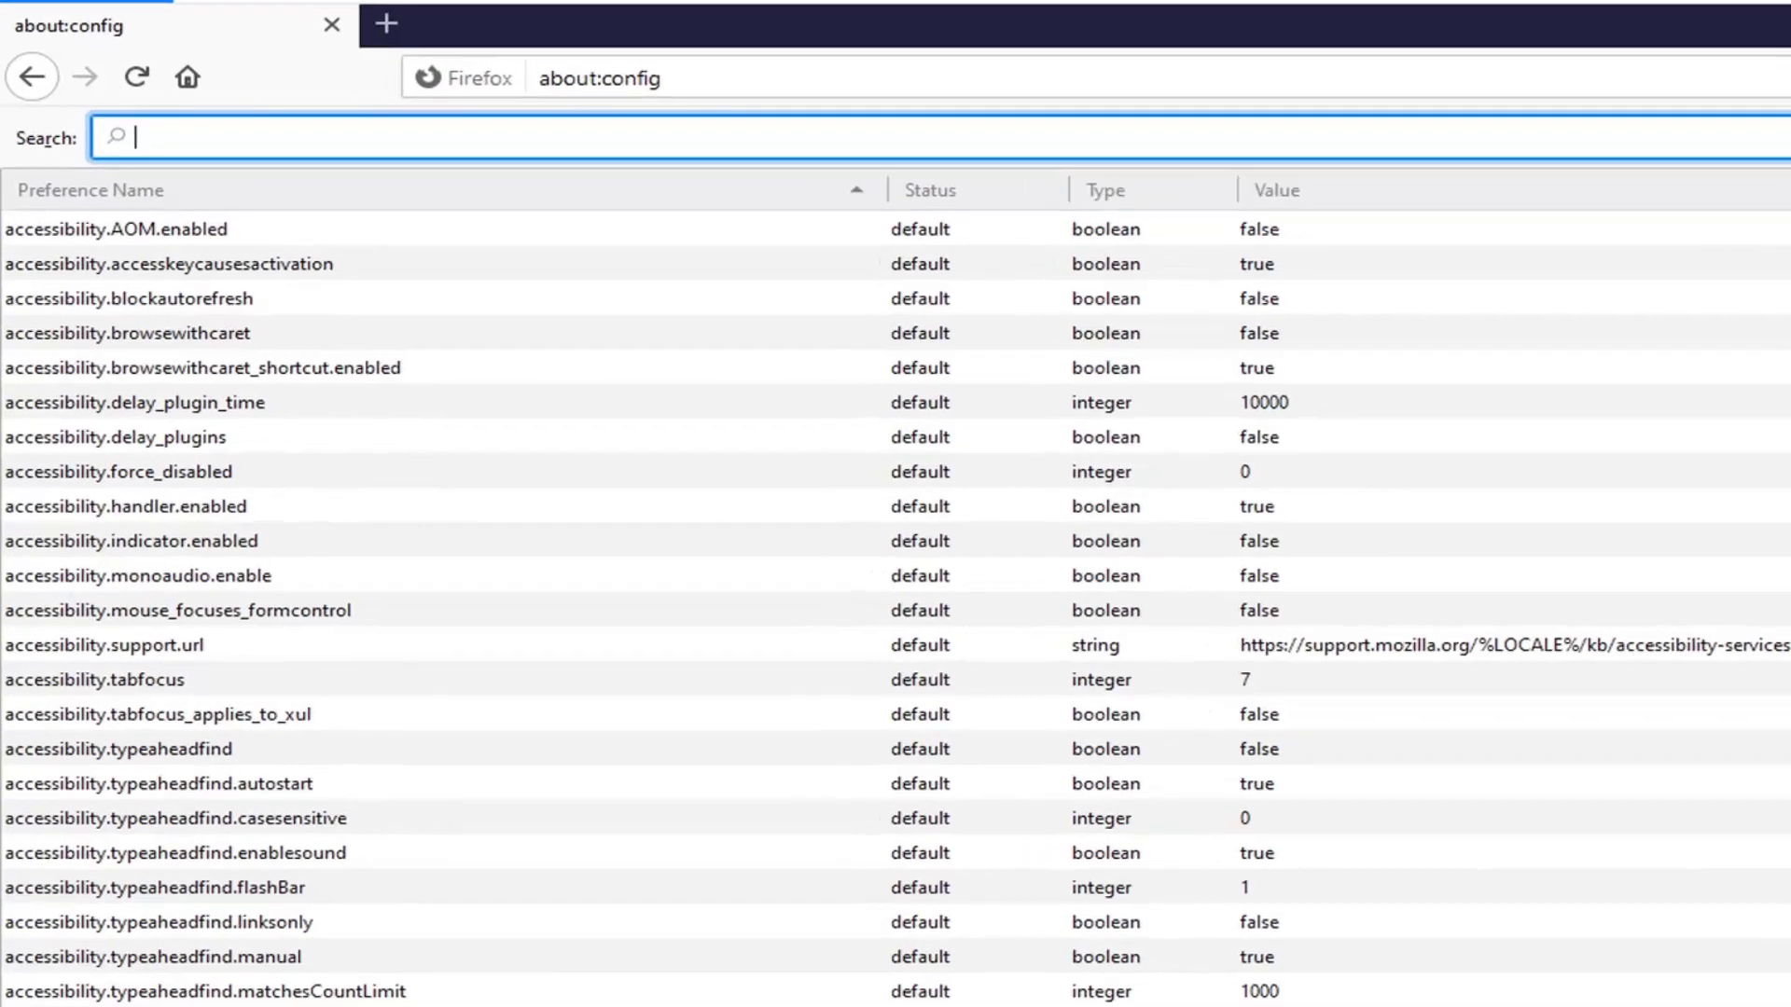
right_click(158, 114)
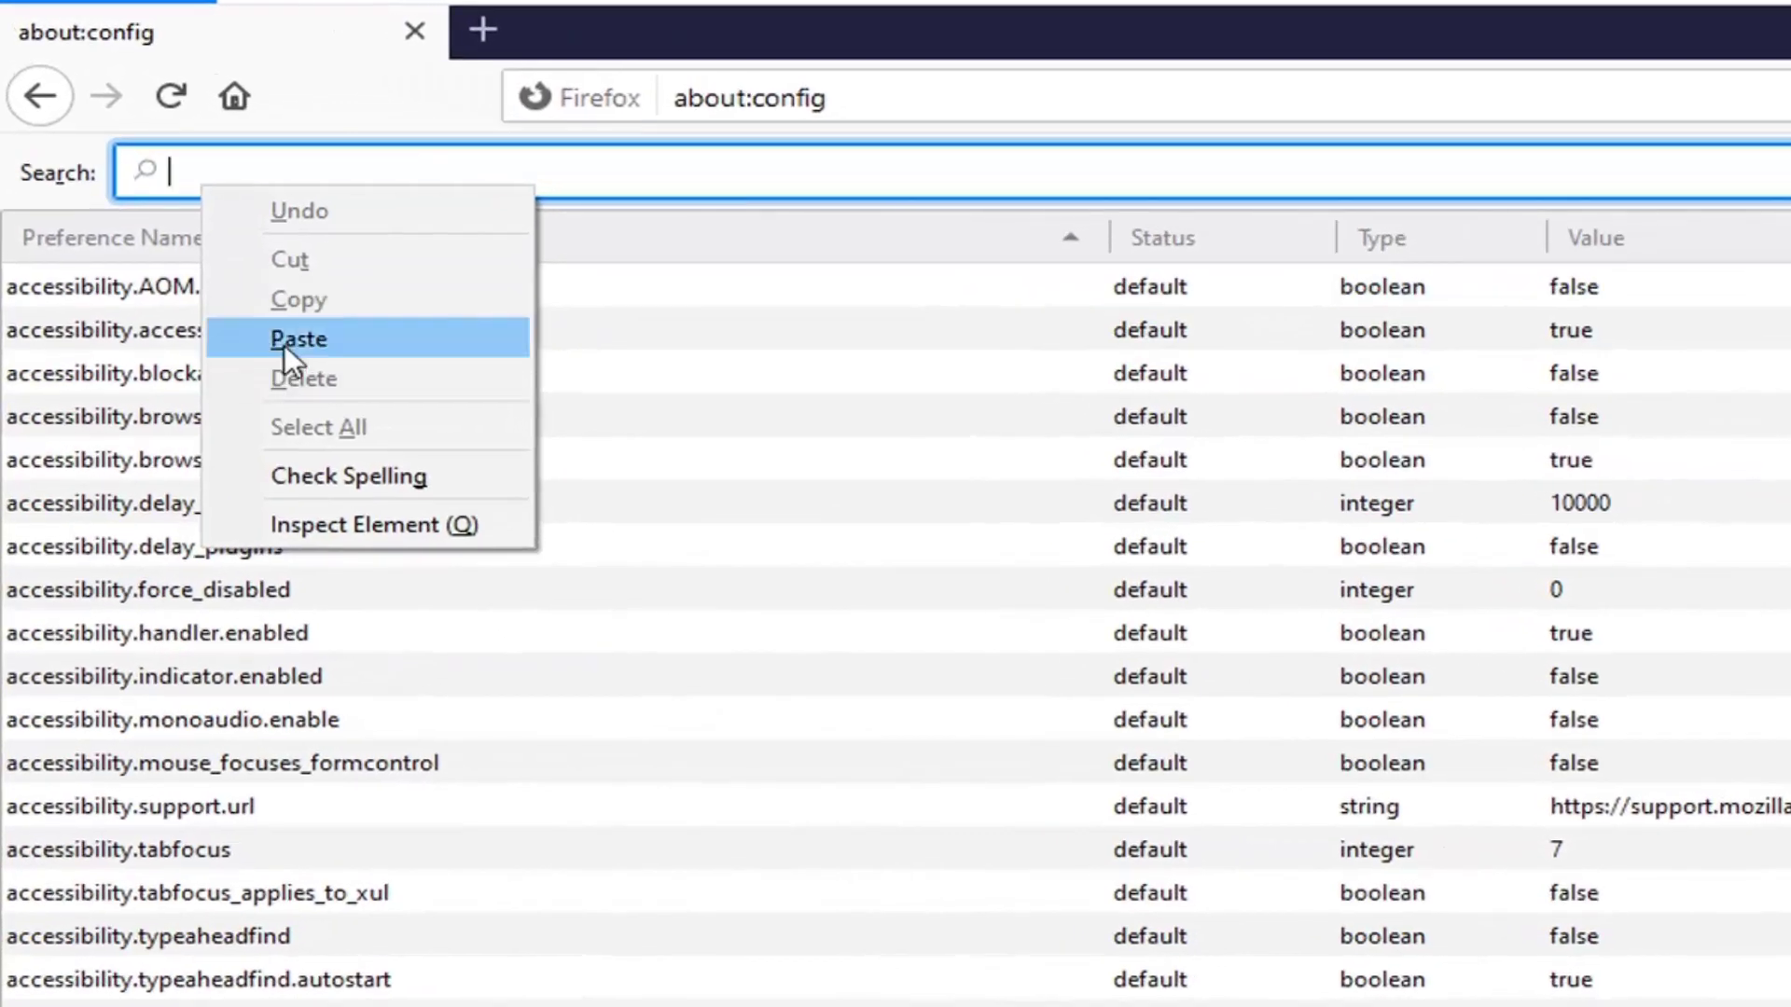
left_click(183, 223)
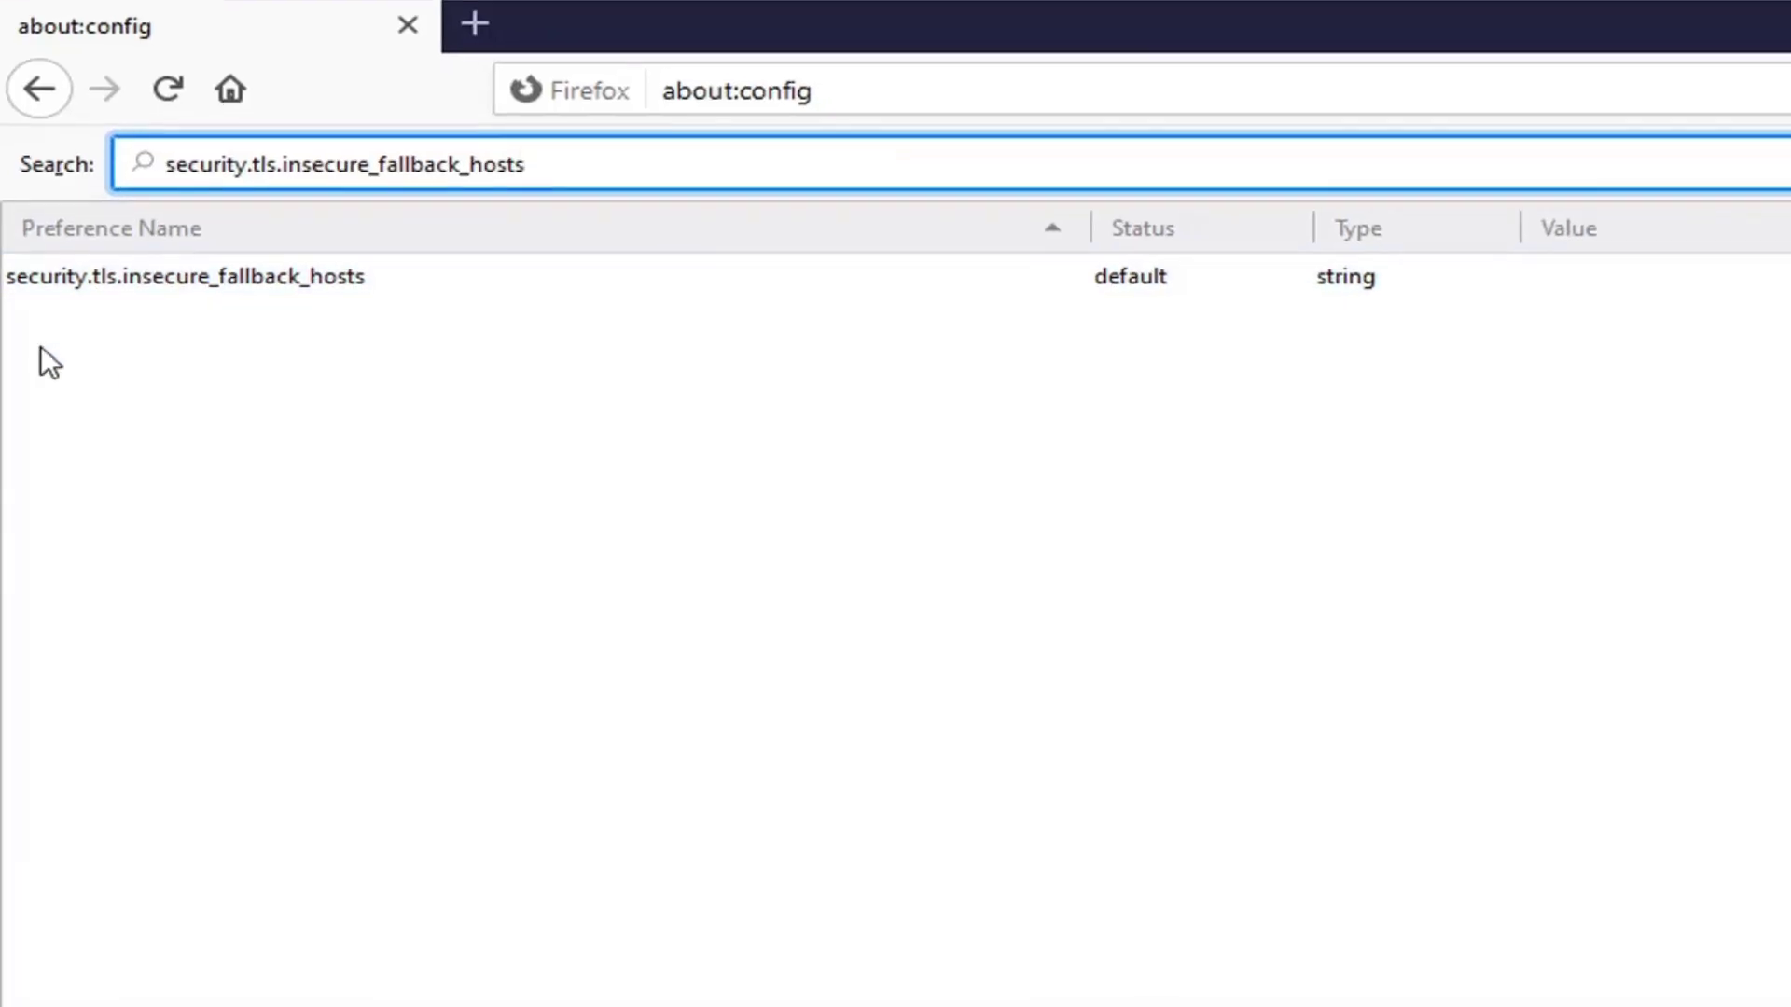
double_click(211, 291)
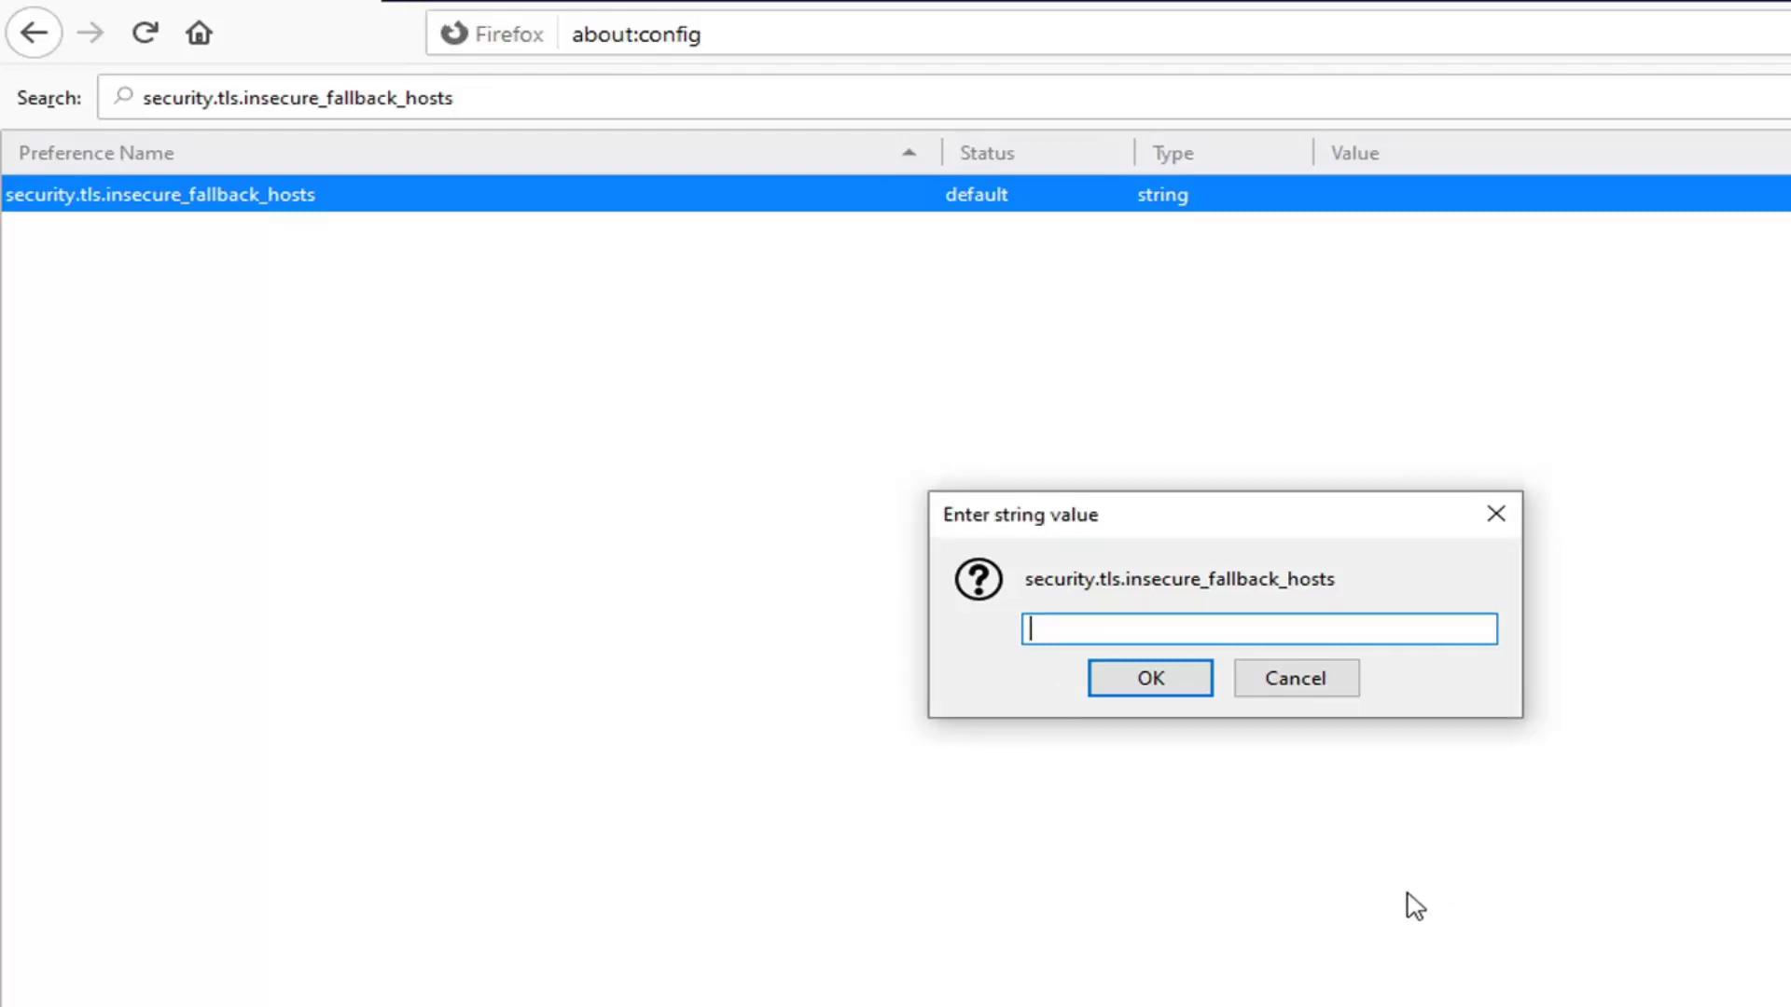
left_click(1495, 513)
Step: Load google.com in a new tab and copy its full address
left_click(438, 2)
type("google.com")
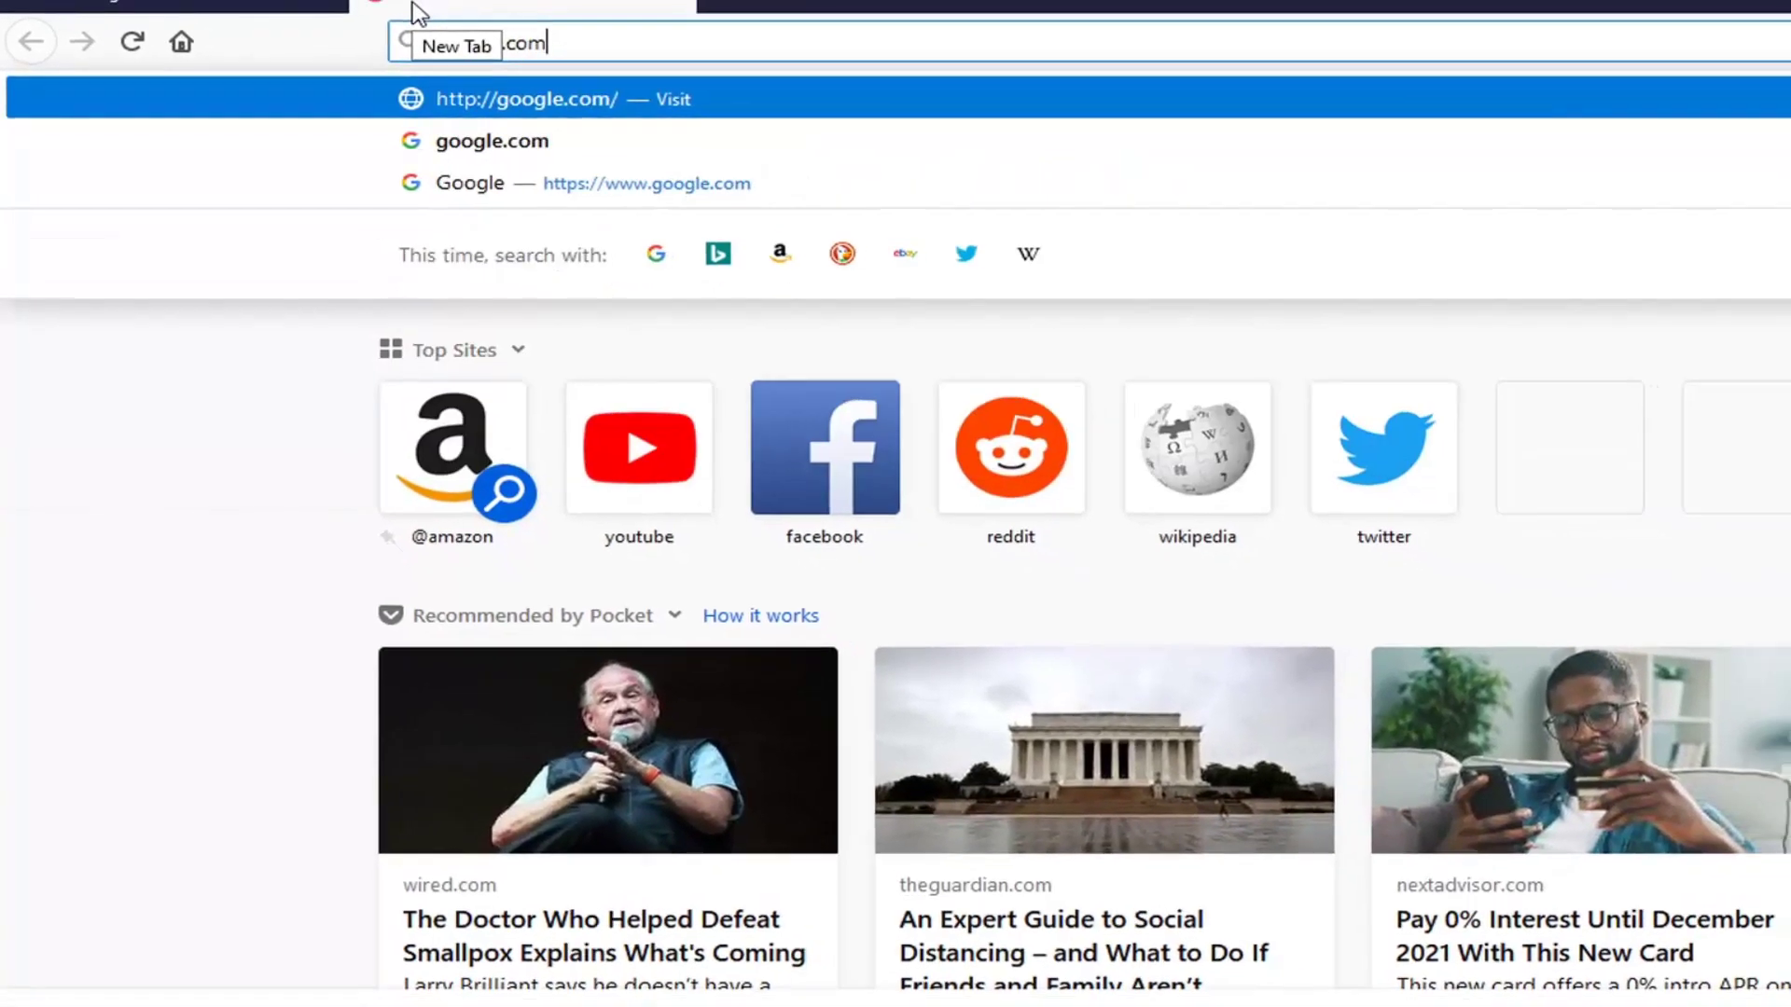
key("Return")
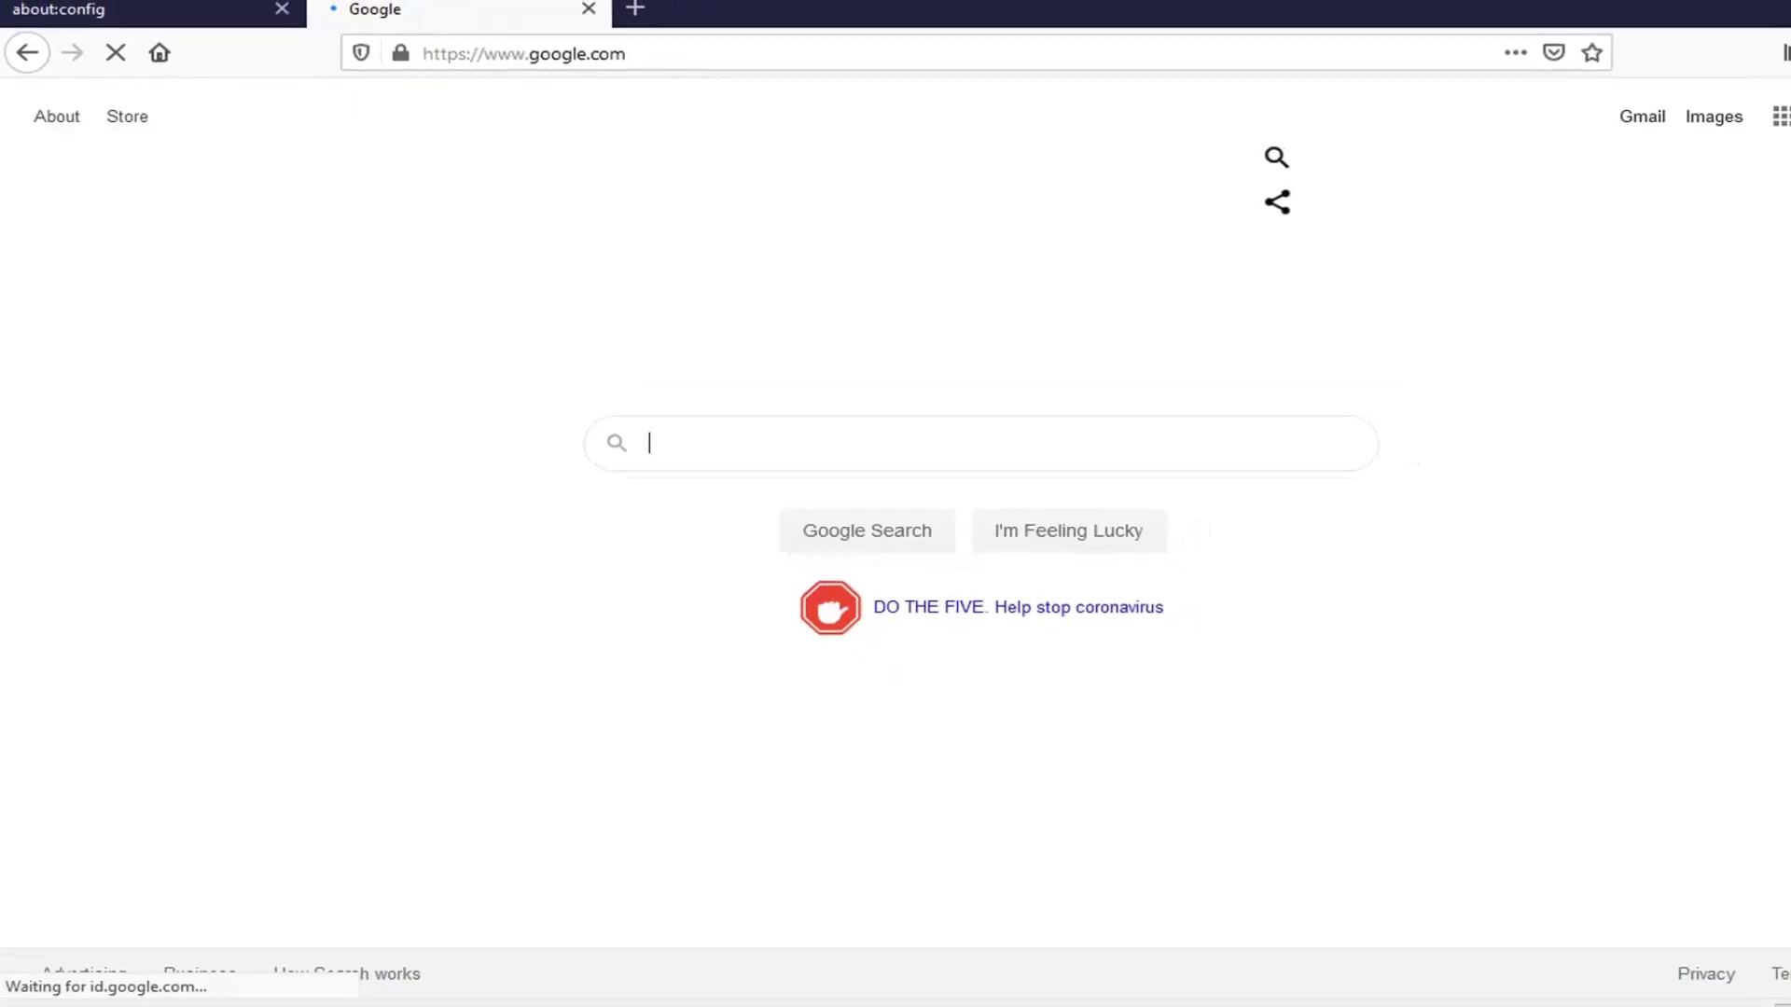
left_click(507, 54)
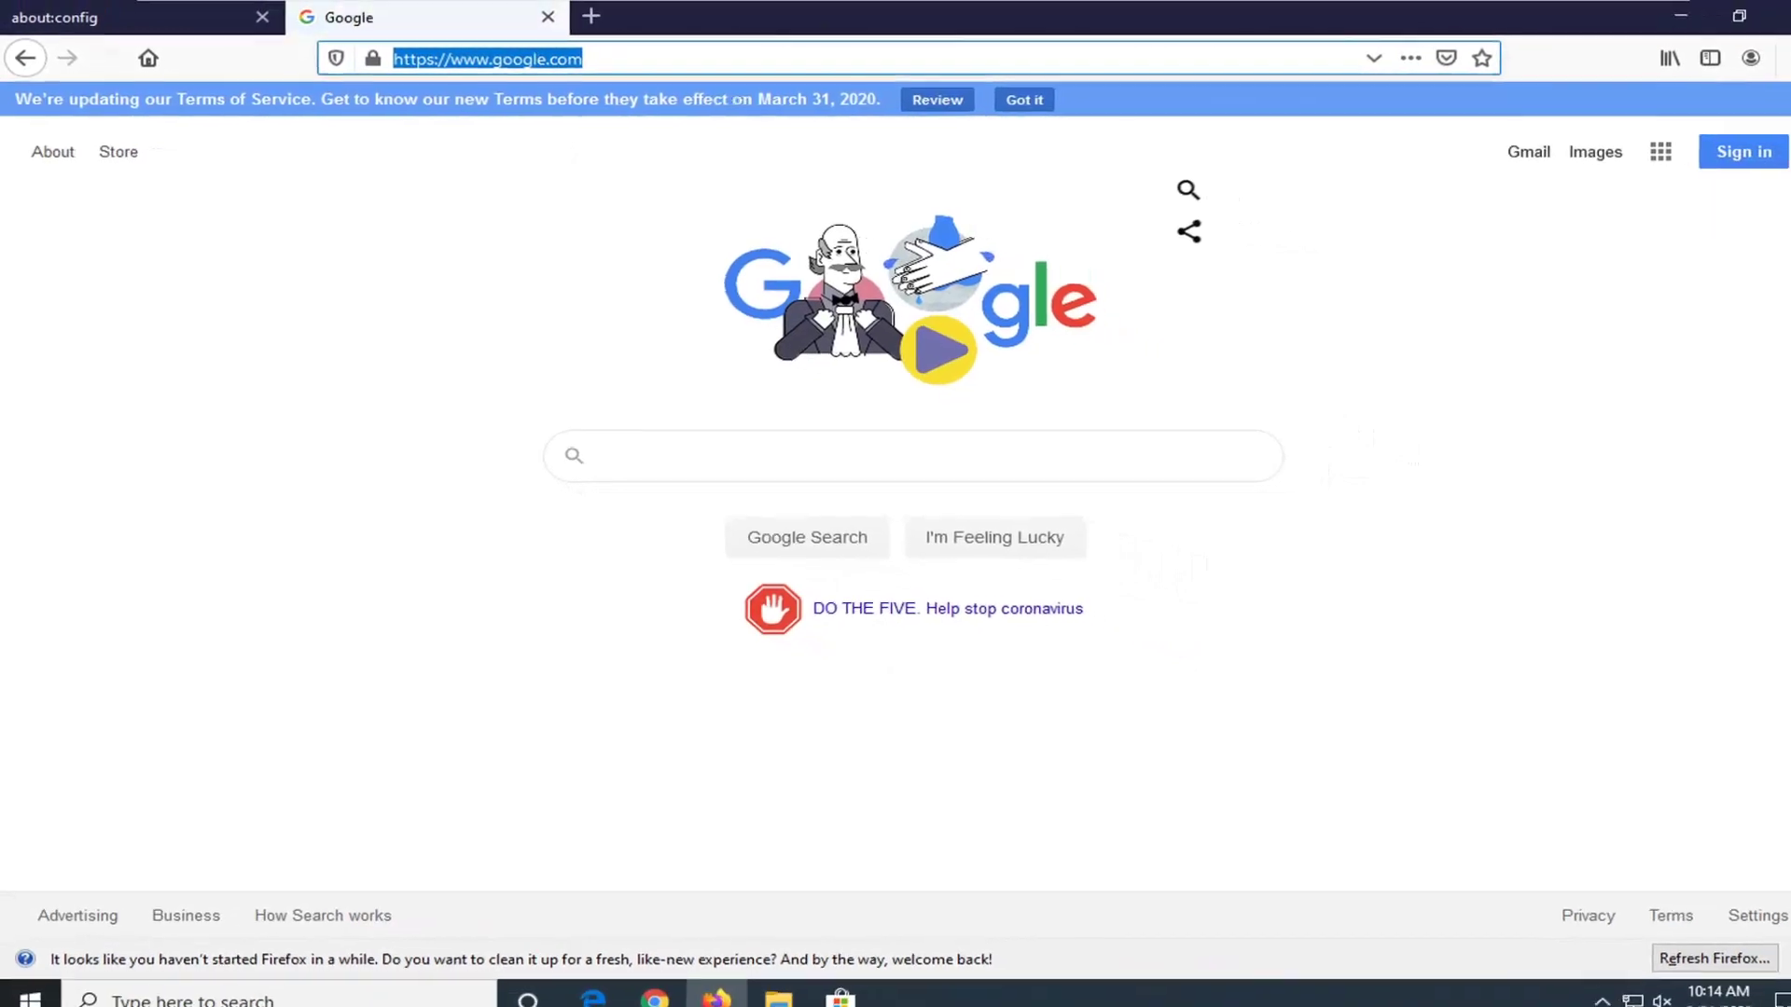
right_click(507, 54)
left_click(518, 129)
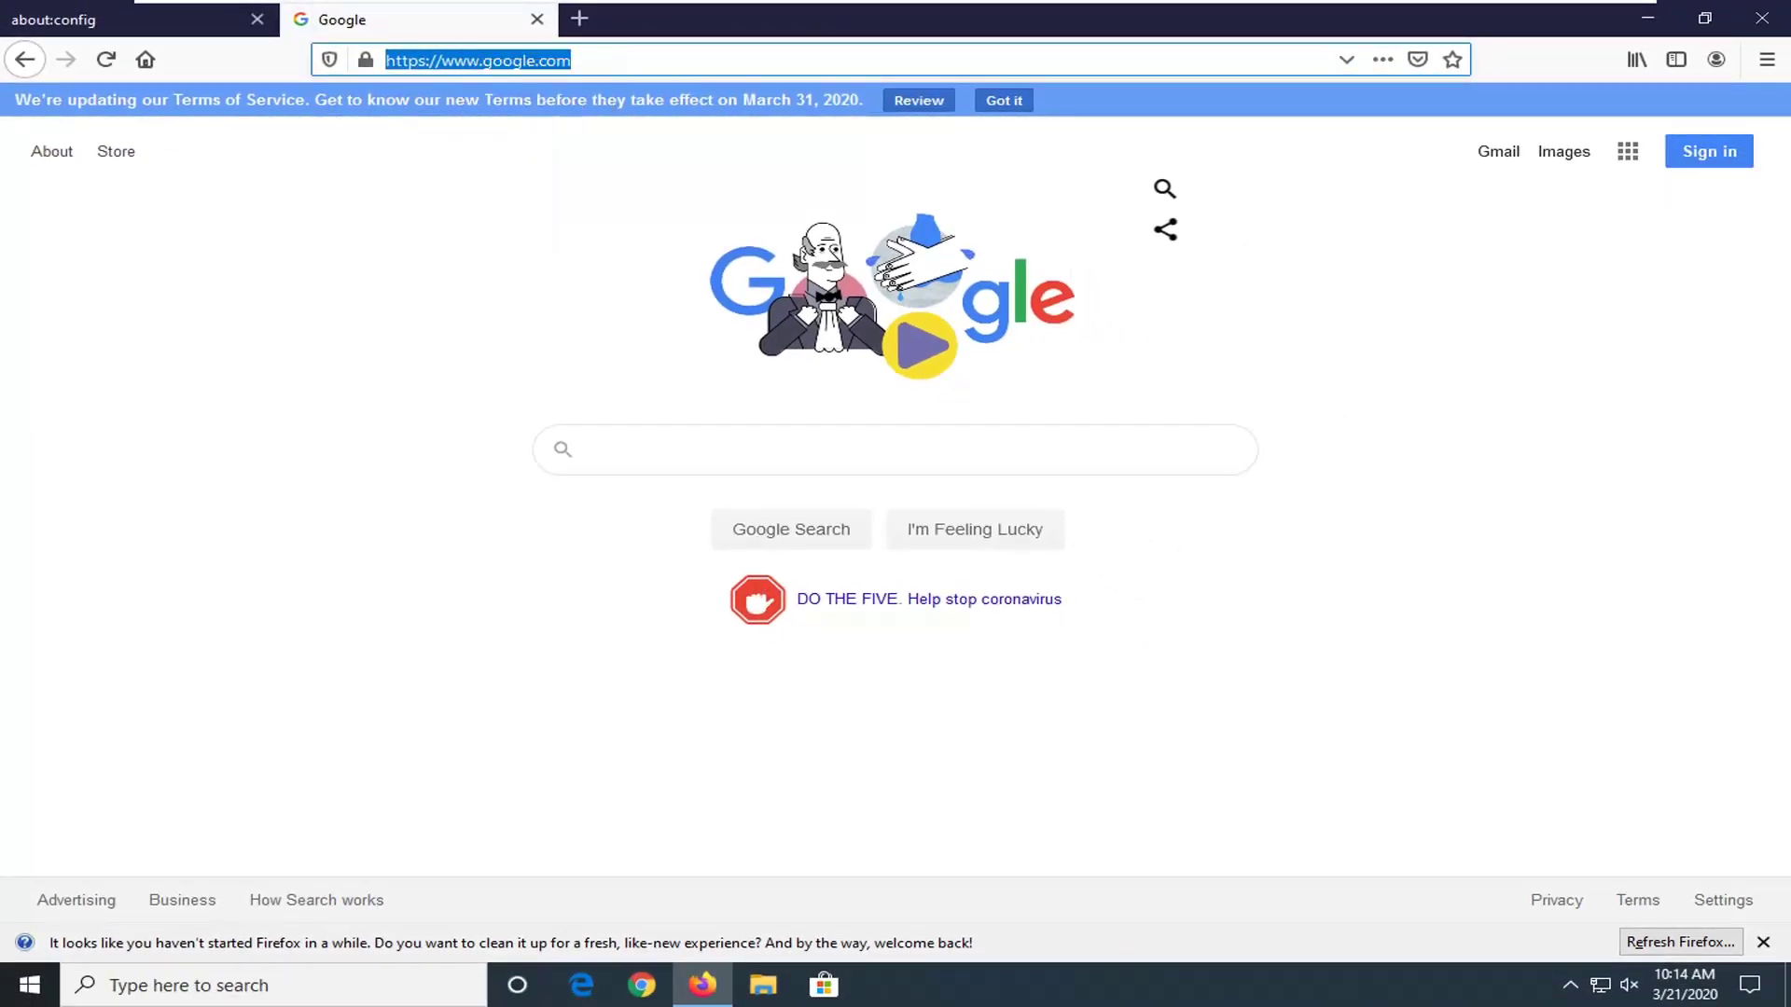
left_click(131, 19)
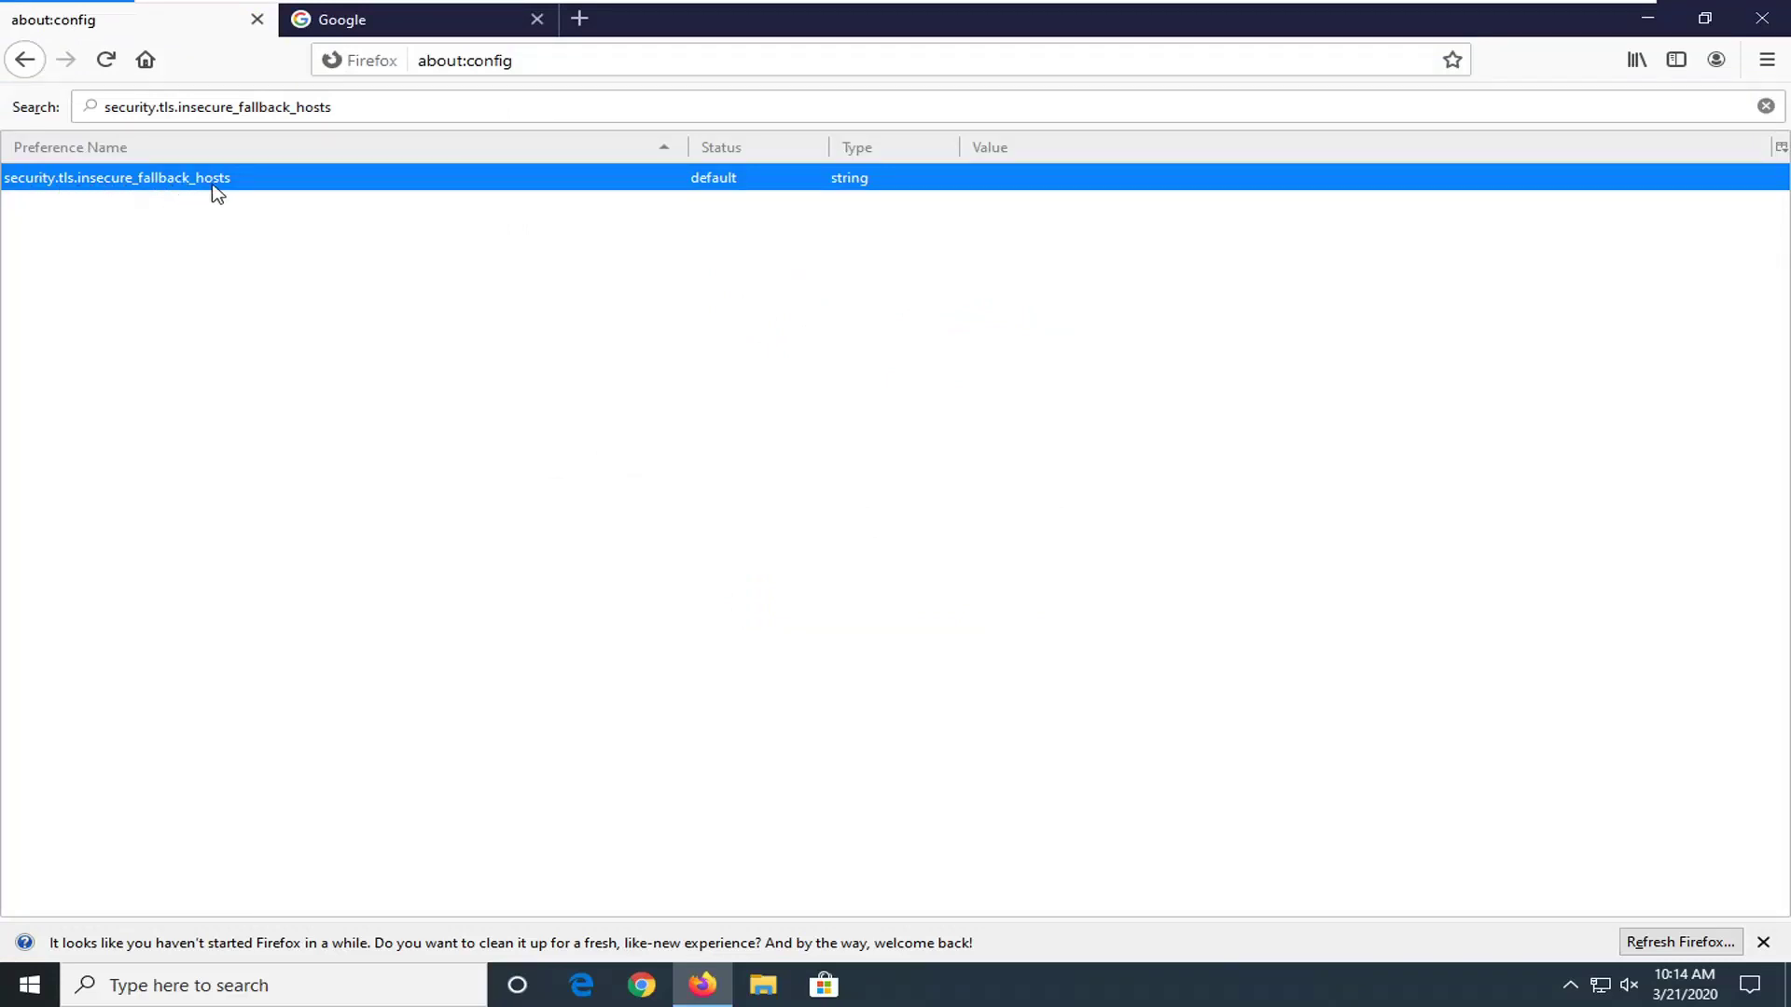
double_click(74, 178)
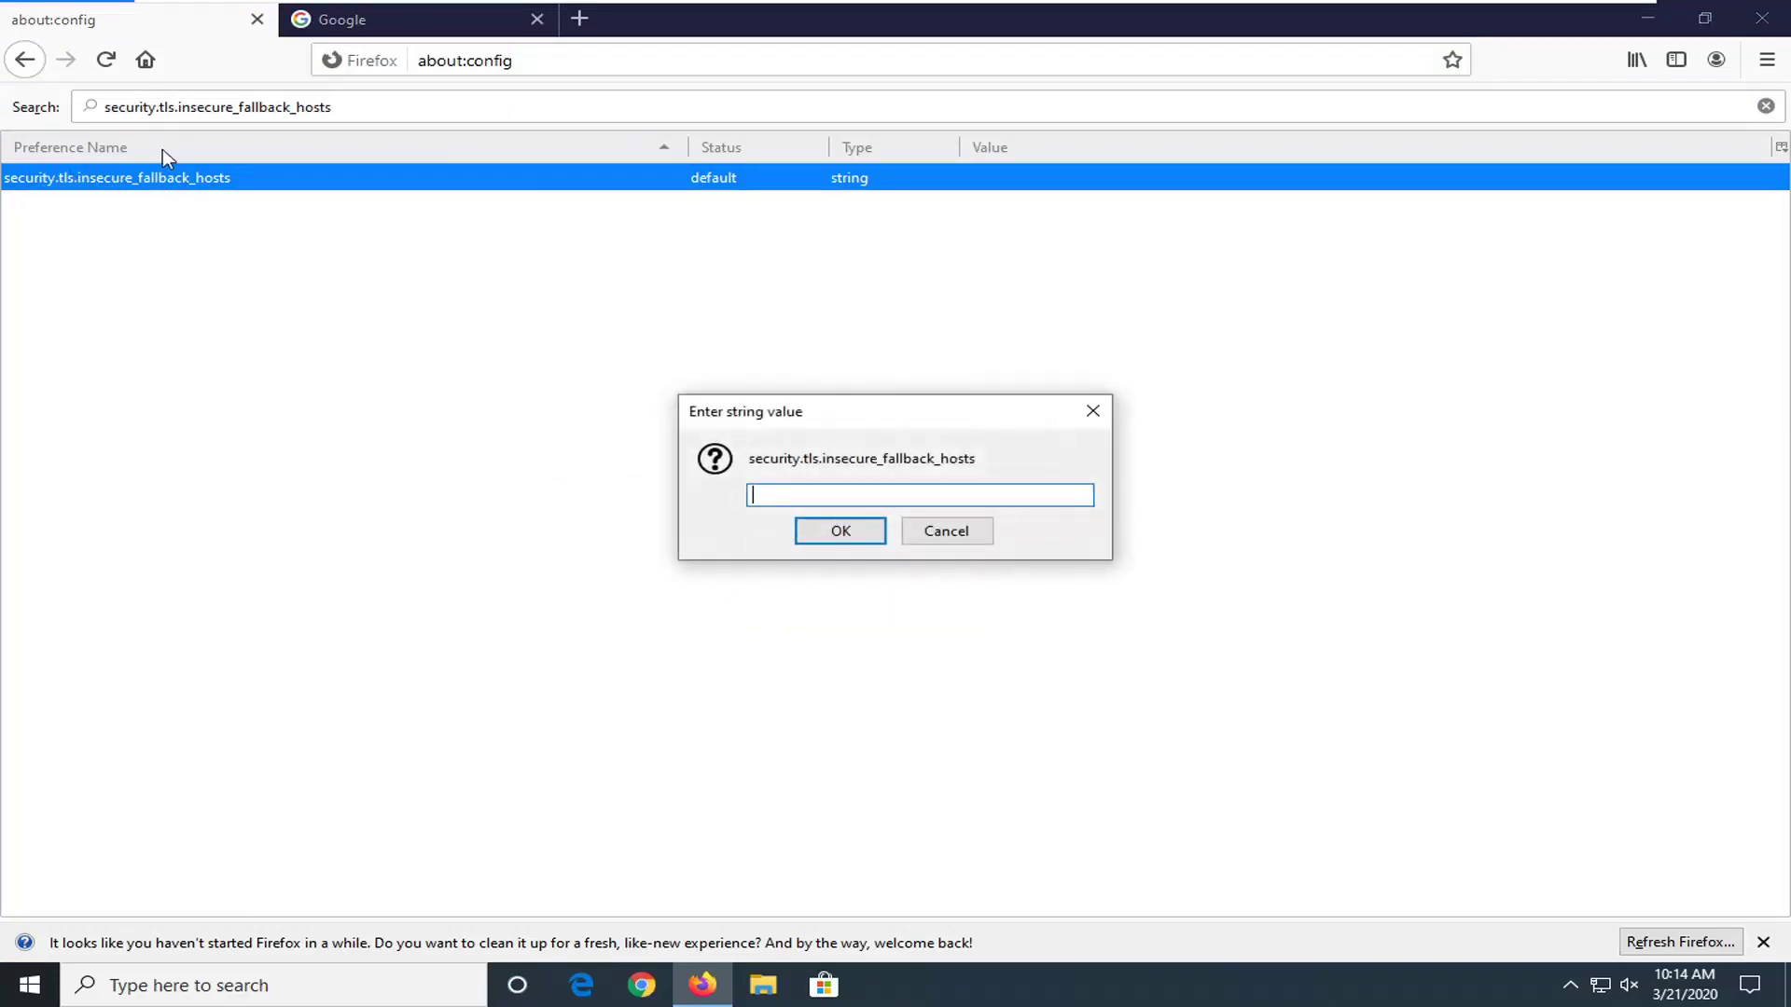
right_click(763, 495)
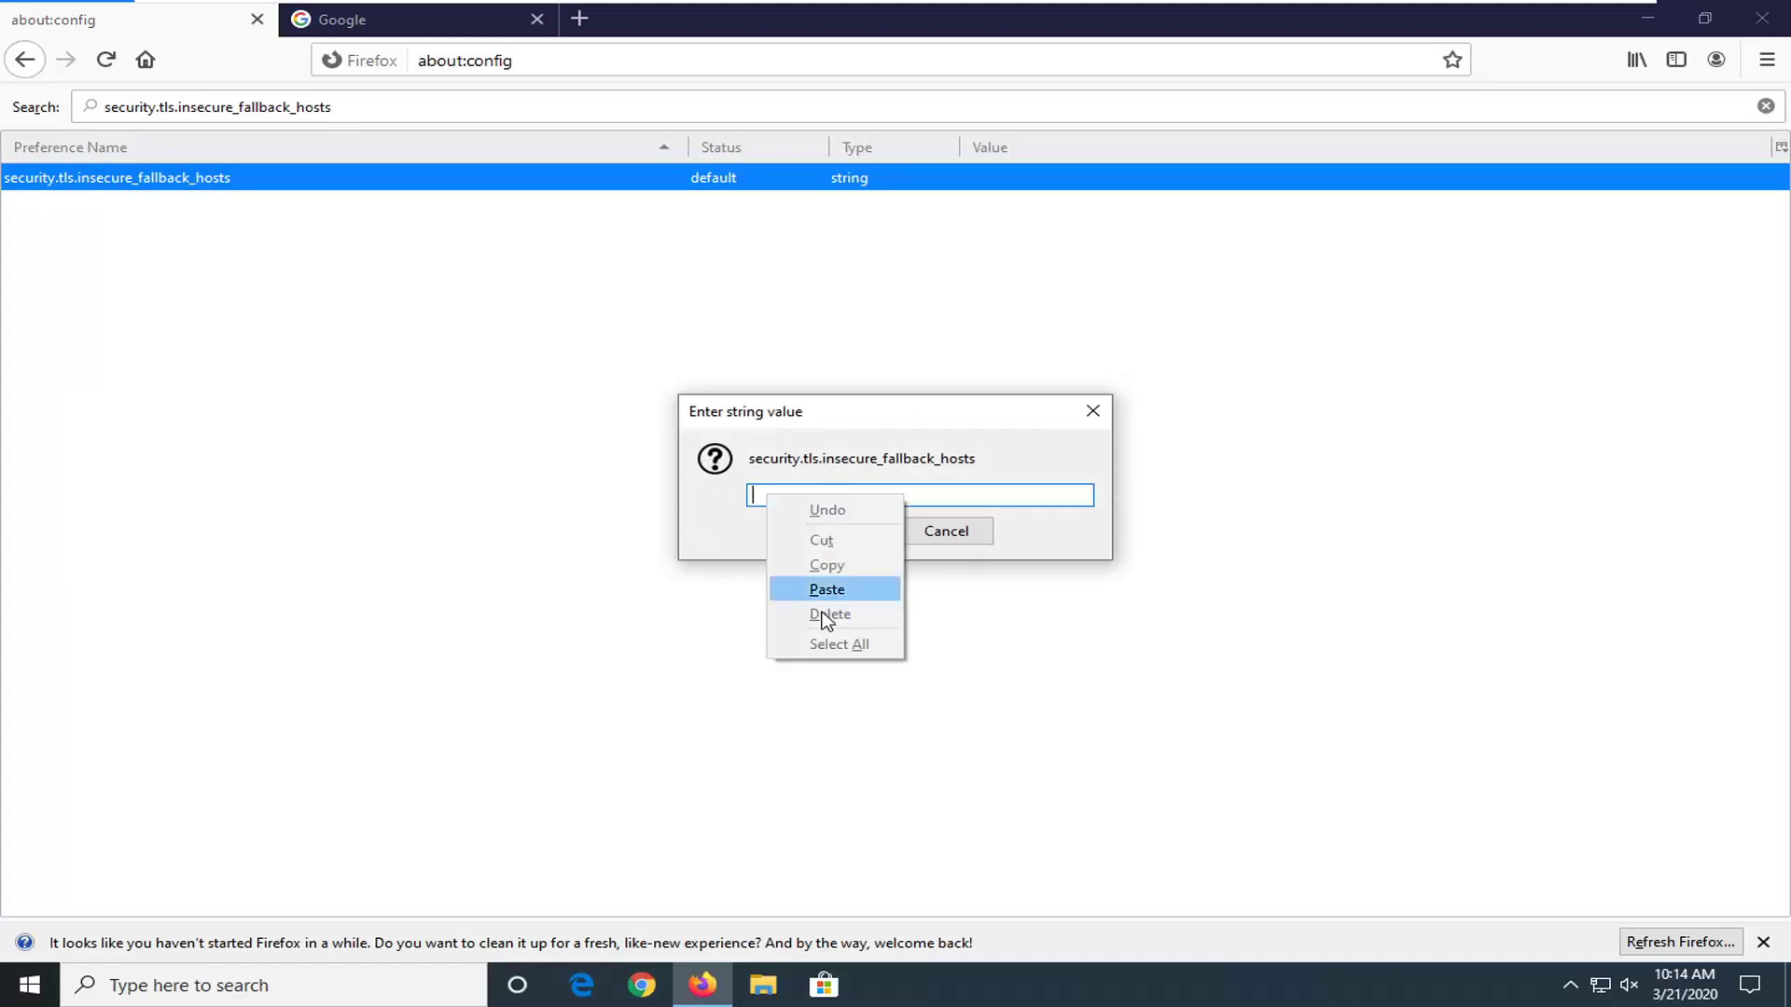
left_click(826, 589)
left_click(839, 531)
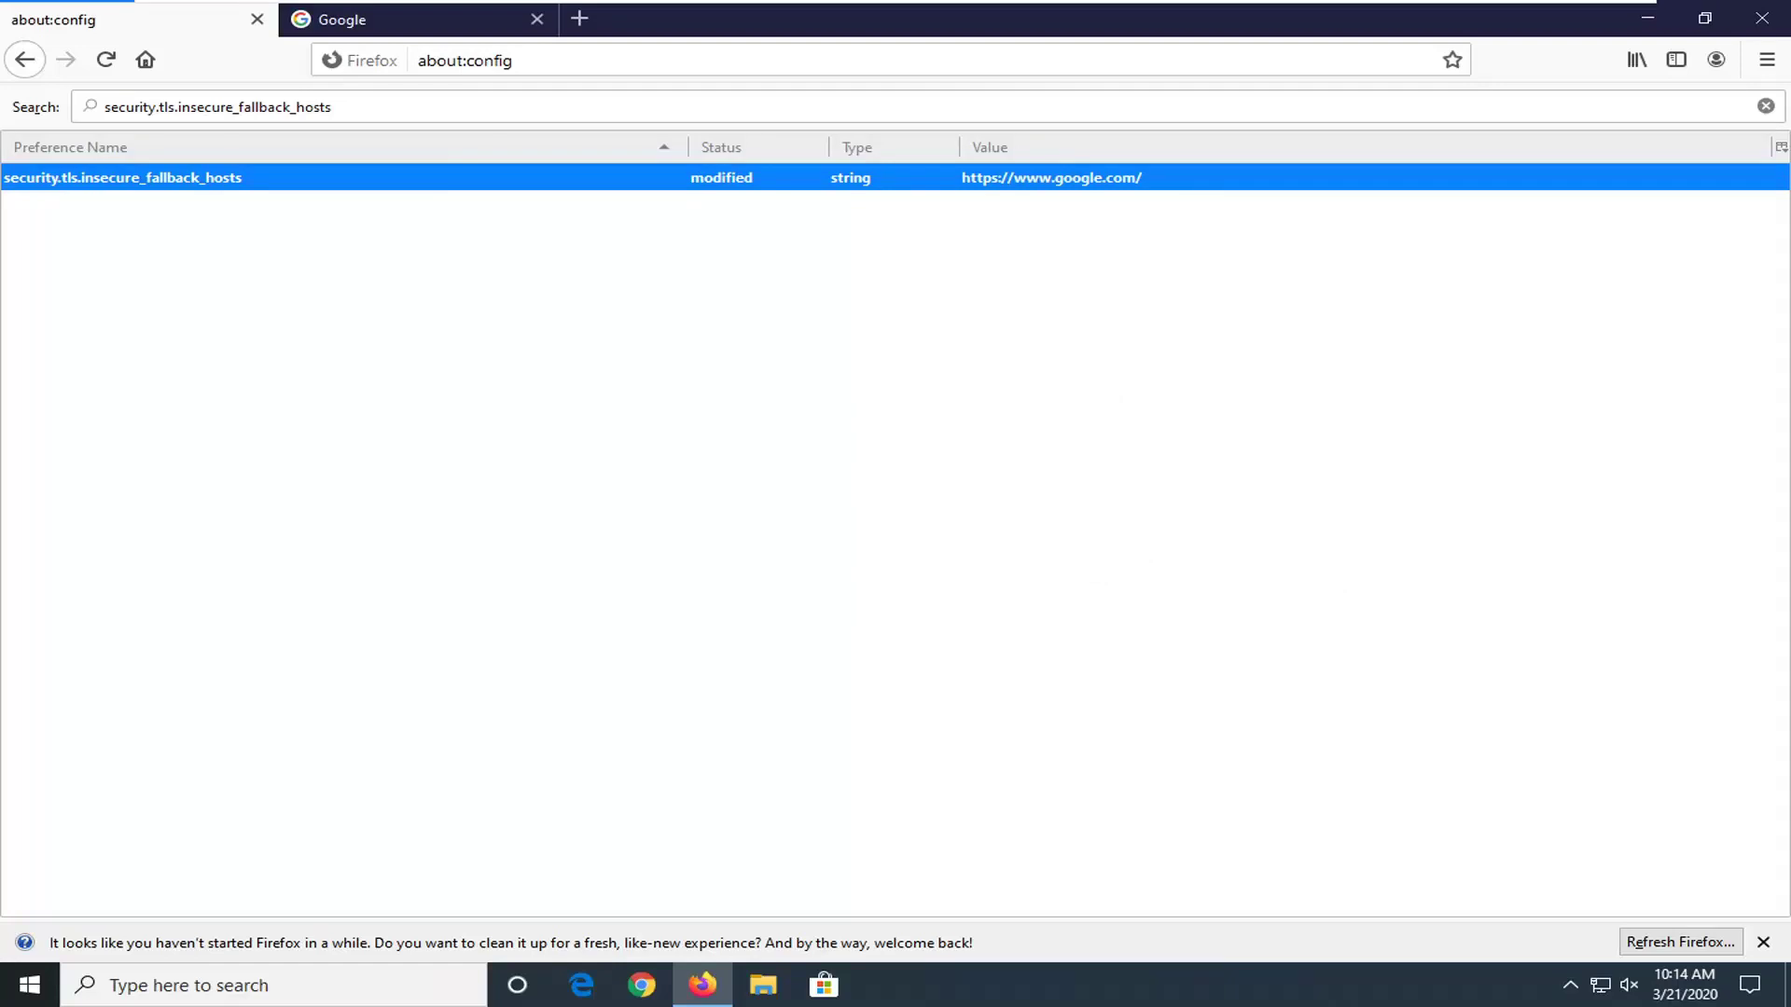
left_click(1777, 19)
left_click(827, 528)
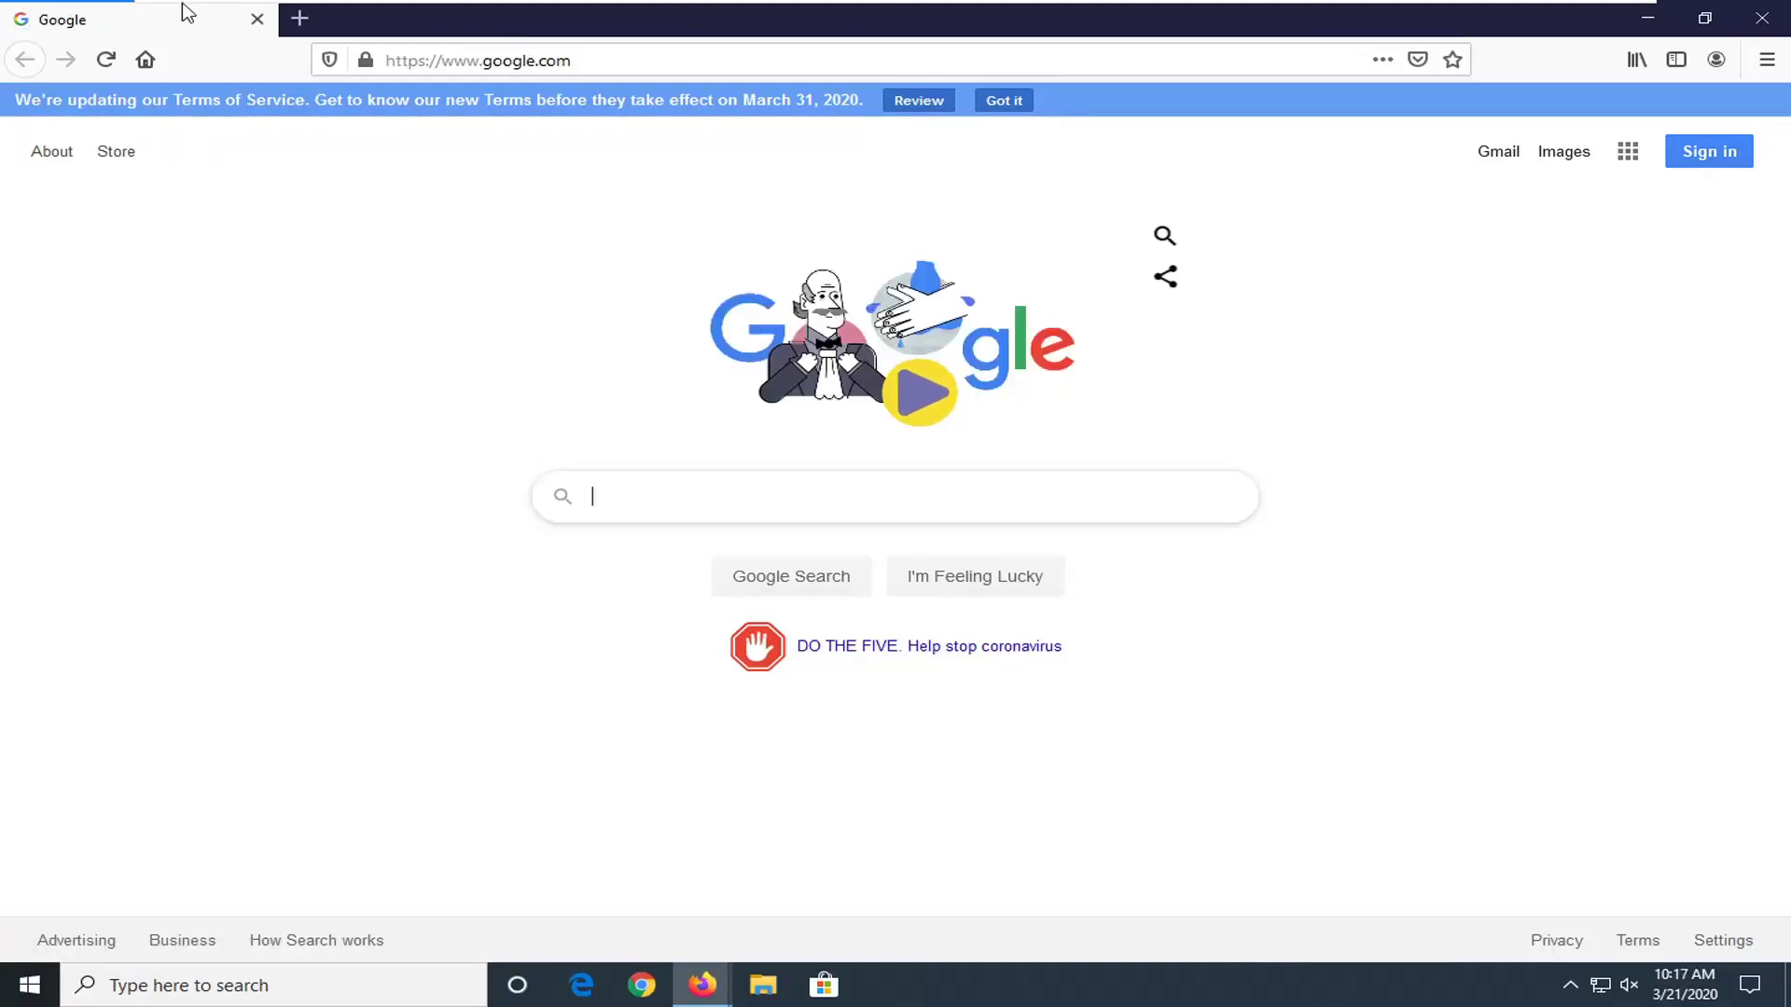
Step: Open about:config past its risk warning and search the preferences for security.ssl3
left_click(411, 62)
type("a")
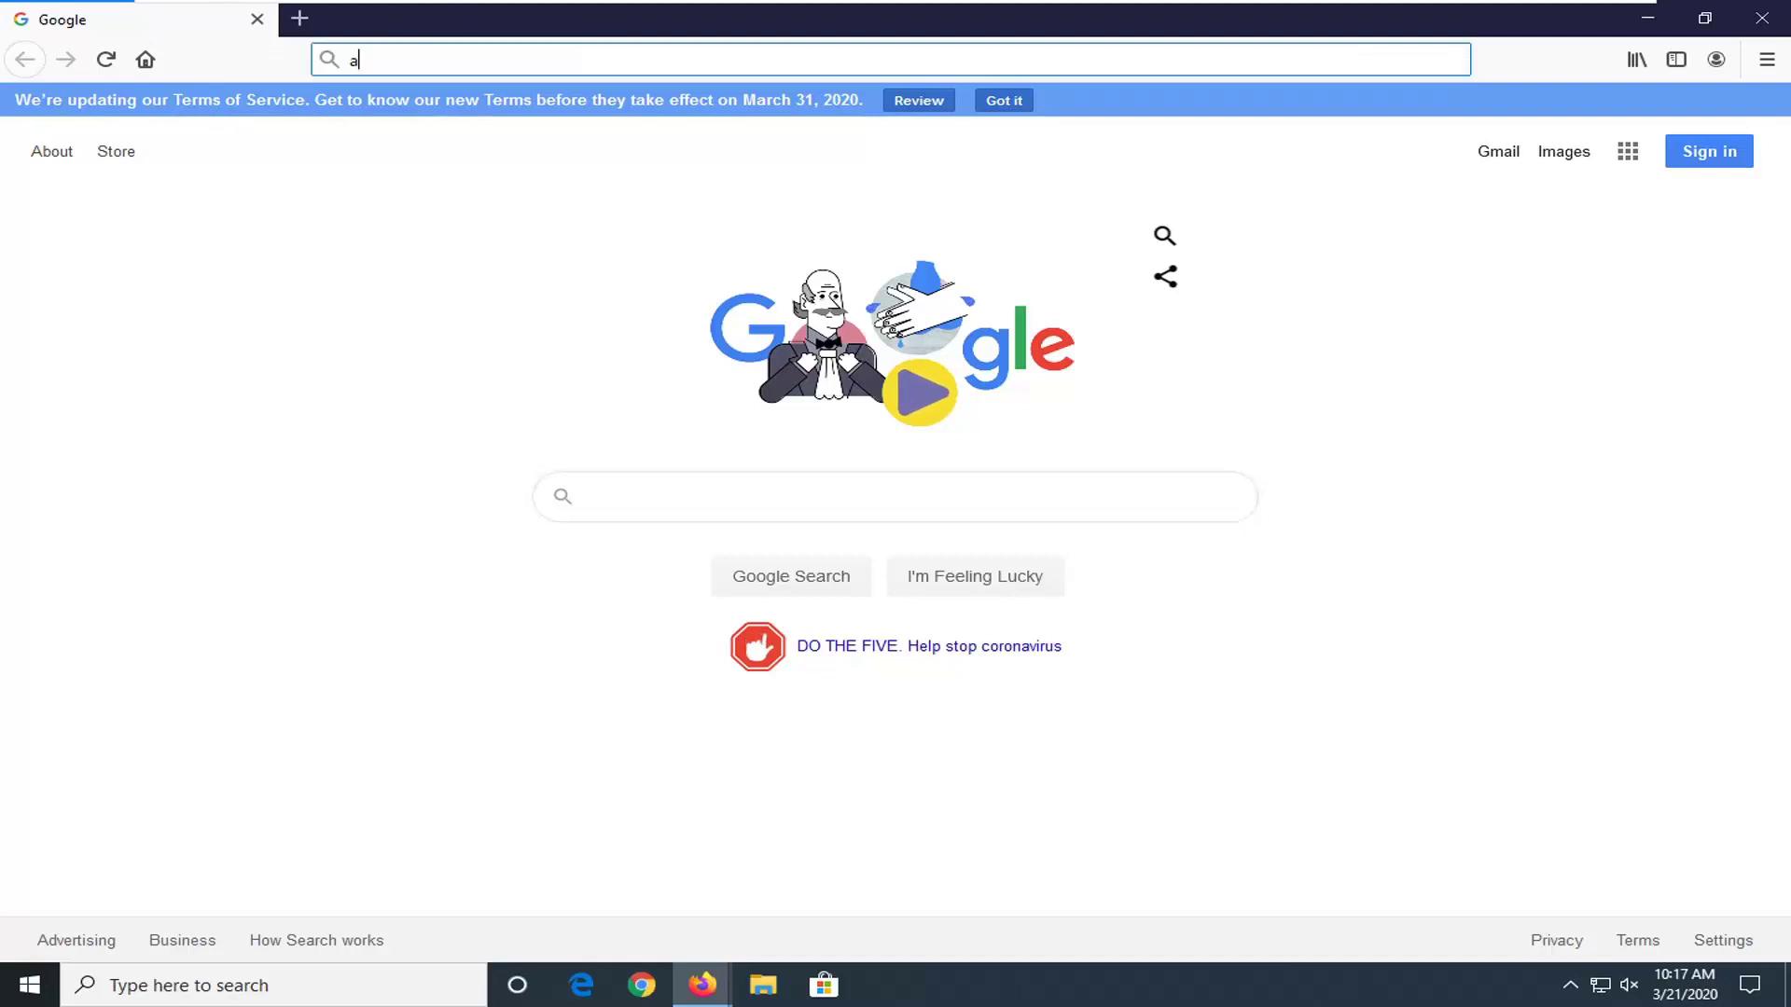
type("bout:config")
key("Return")
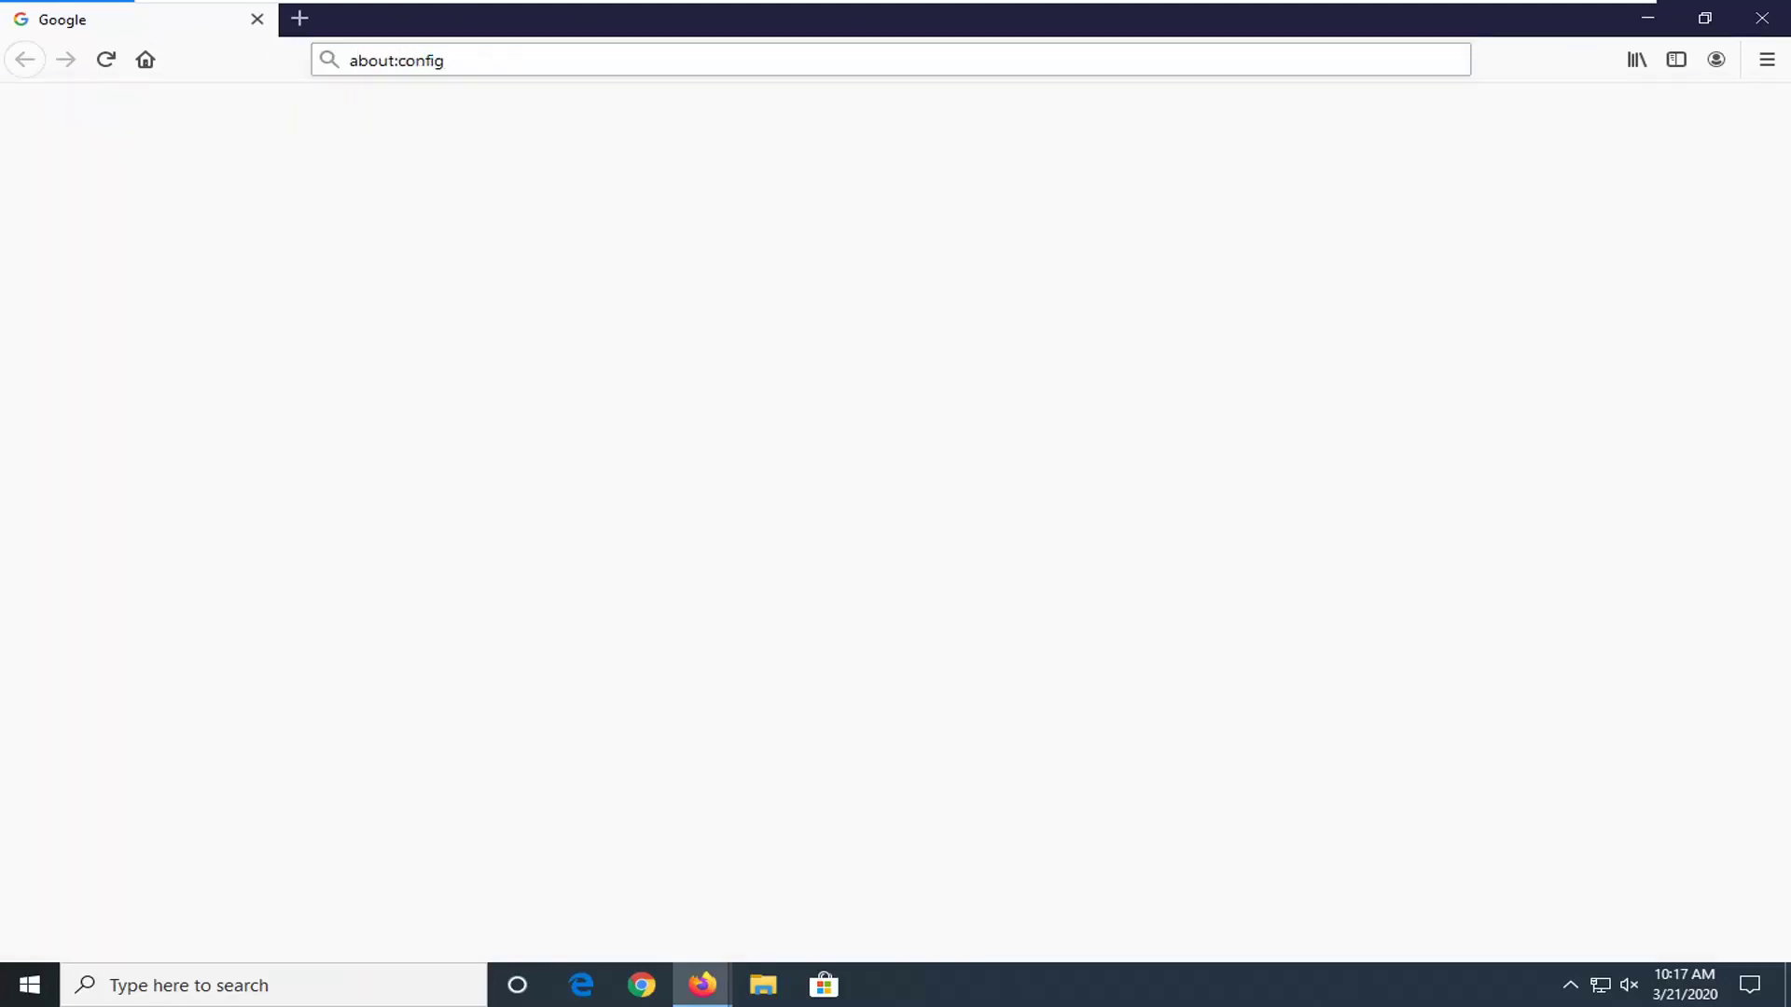
left_click(652, 613)
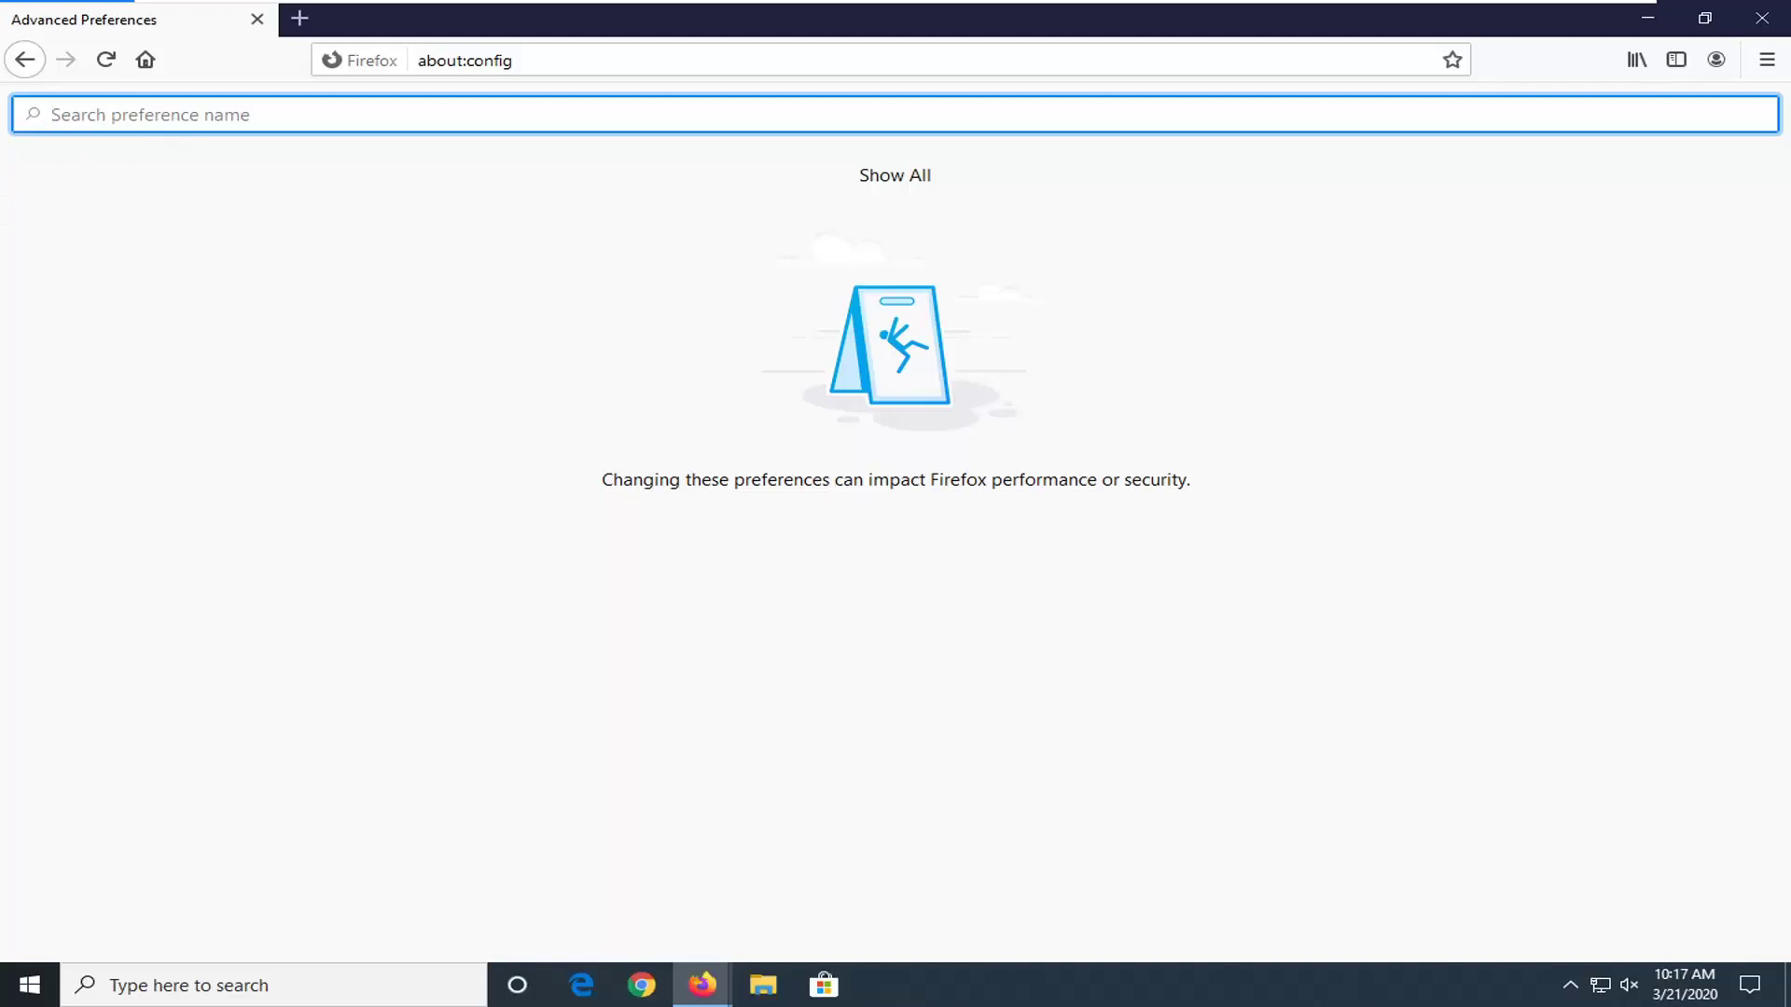
type("s")
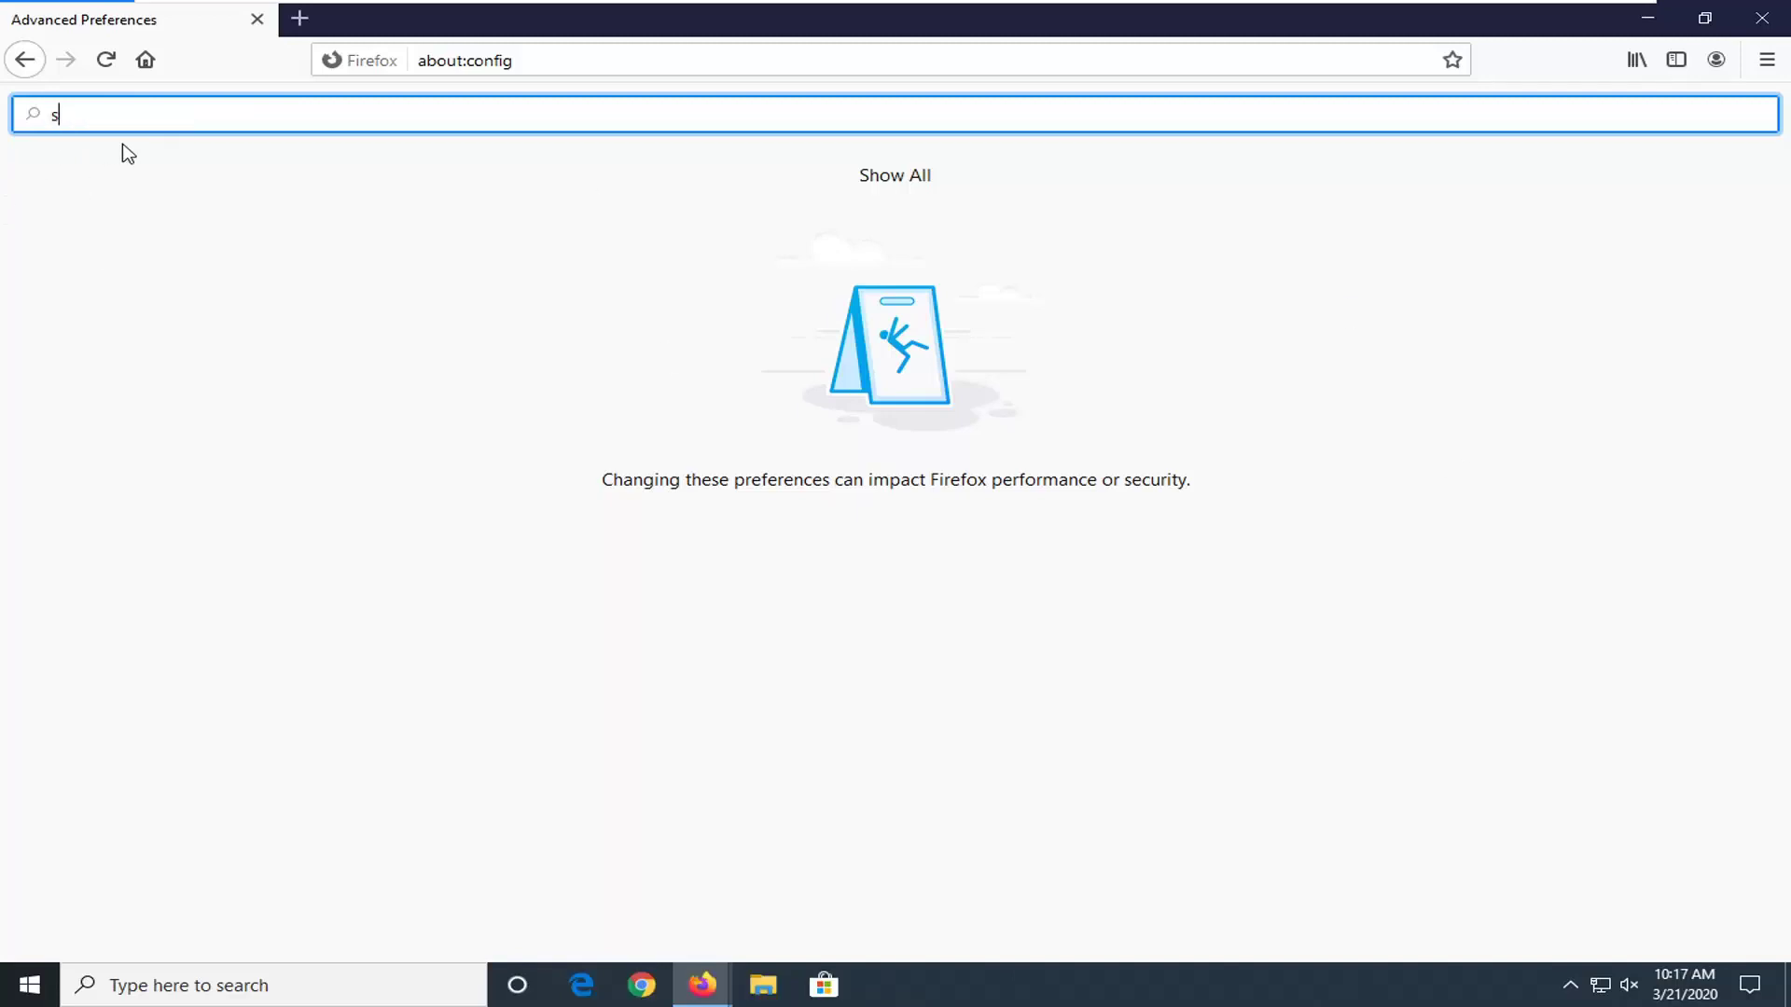
type("ecurity.ssl3")
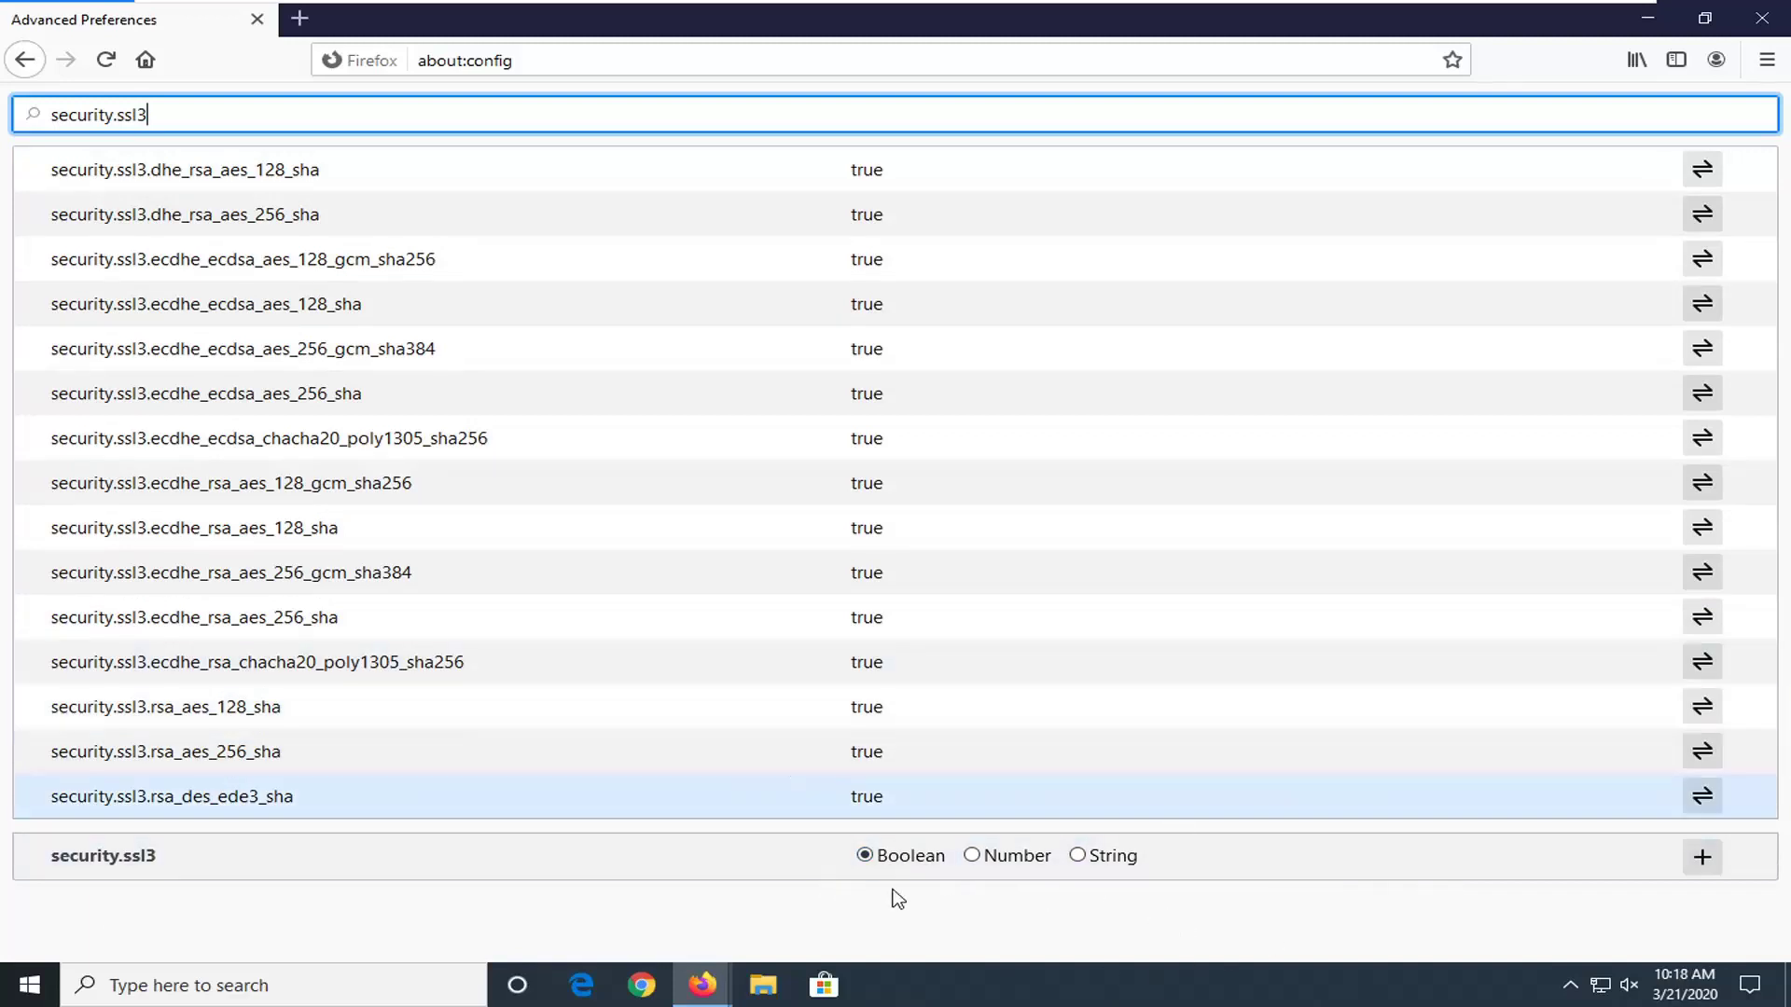
Step: Try the Number and String types for the security.ssl3 entry and return it to Boolean
left_click(1045, 856)
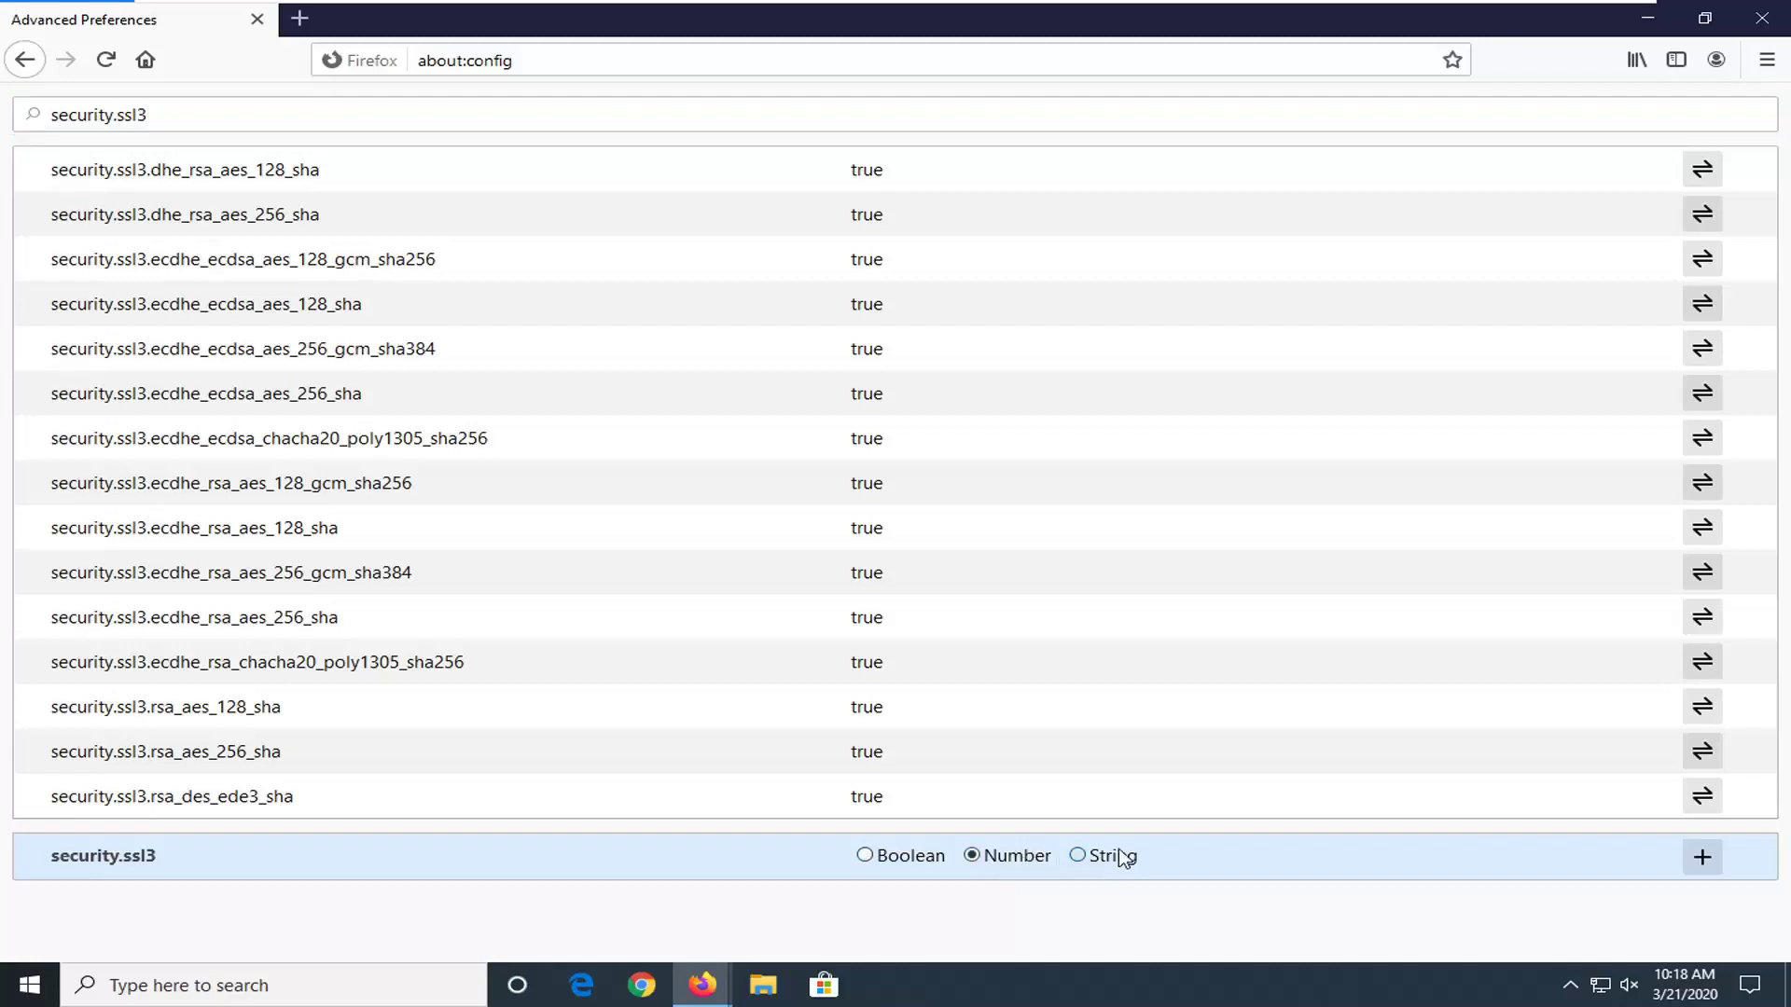
left_click(1124, 856)
left_click(890, 862)
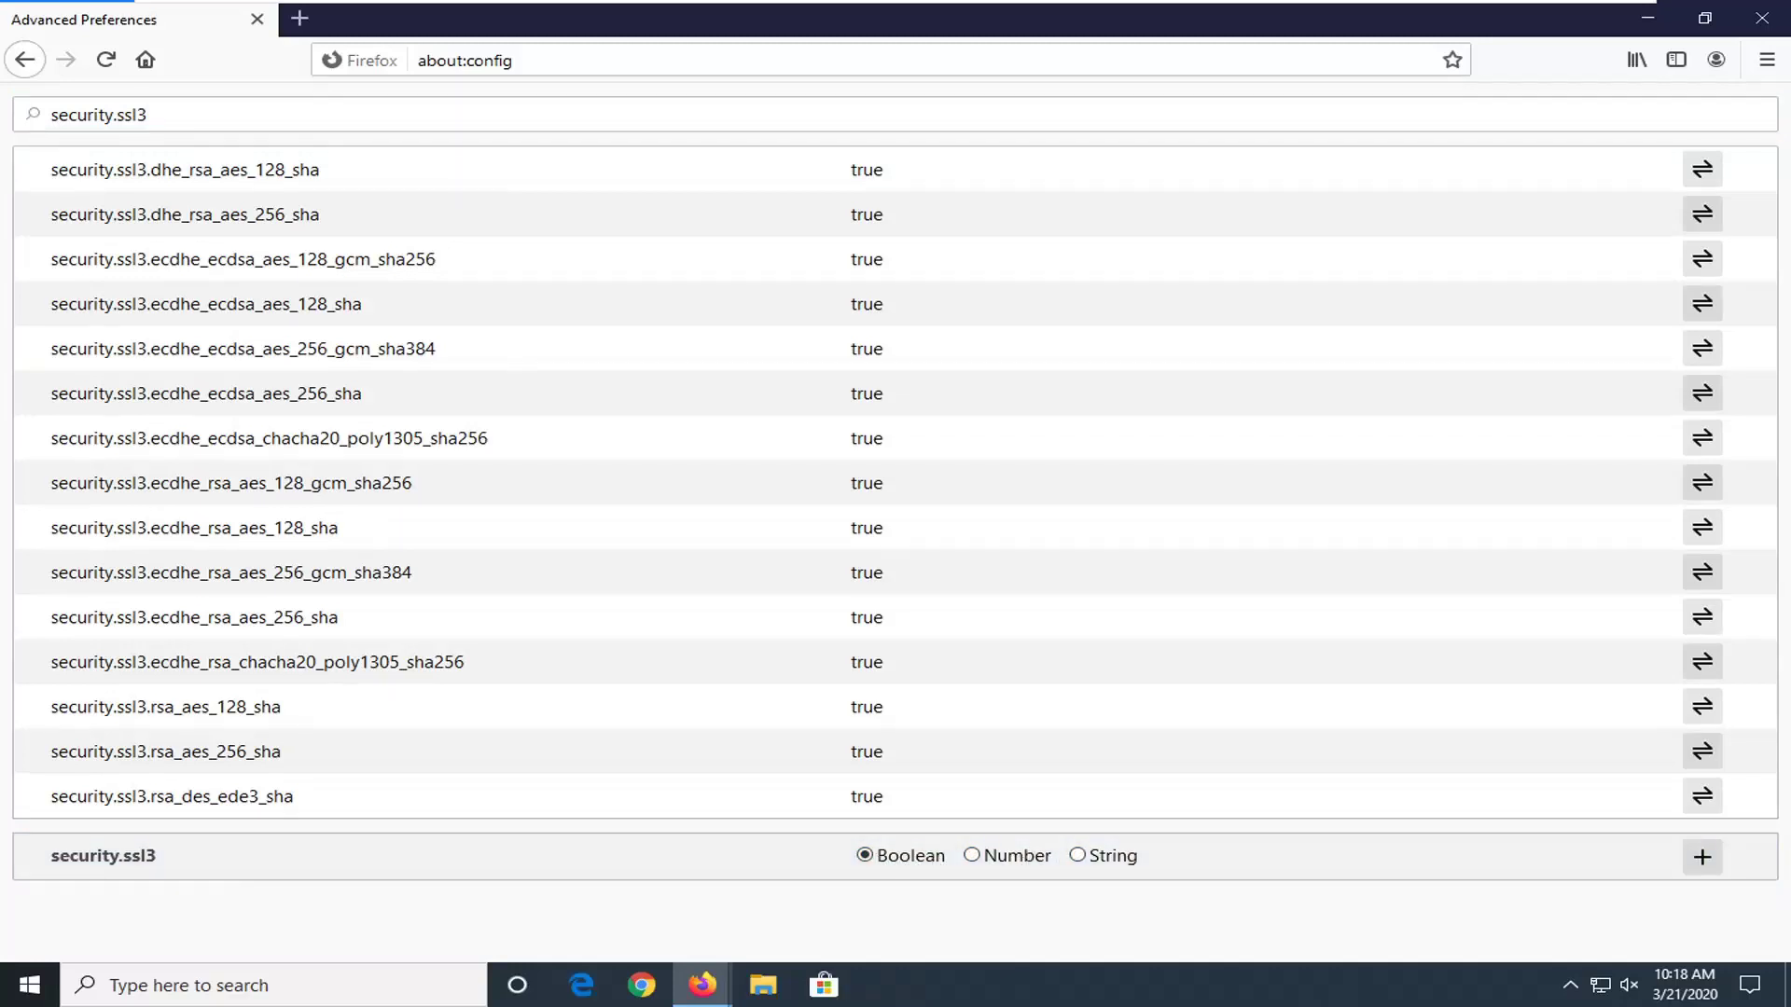
Step: Close Firefox and open the Windows date and time settings in an enlarged window near the middle of the desktop
left_click(1762, 18)
left_click(1762, 18)
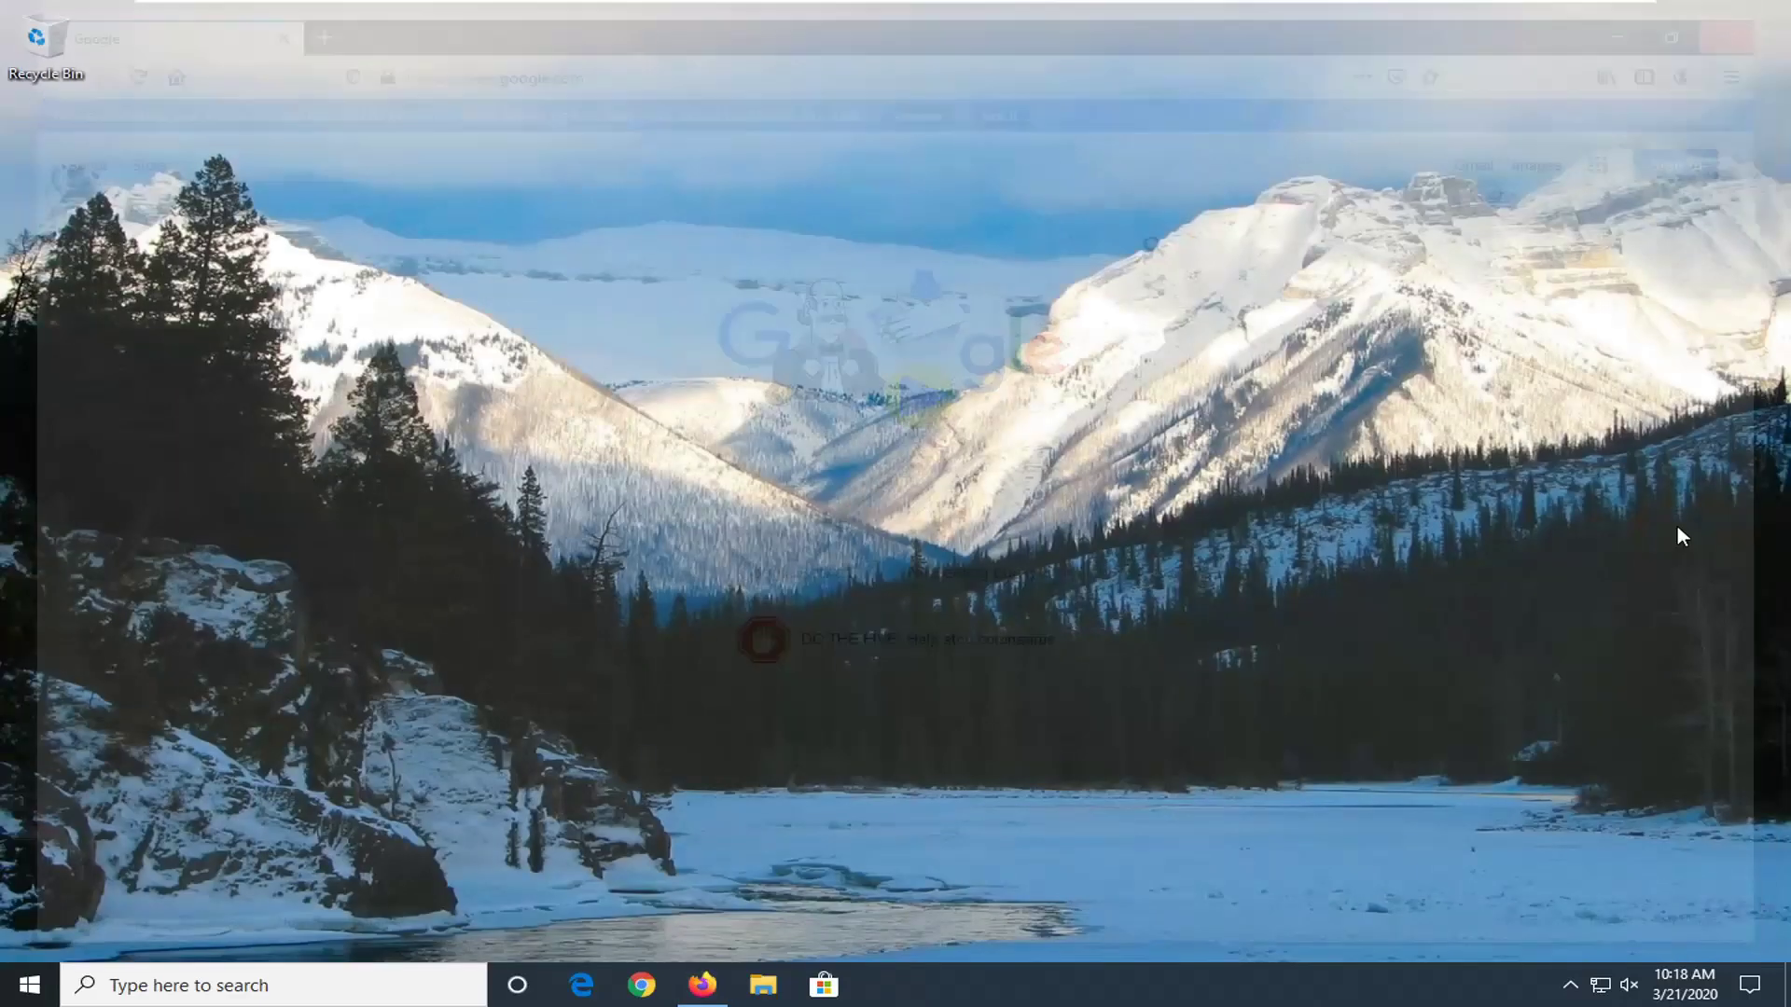
right_click(1674, 991)
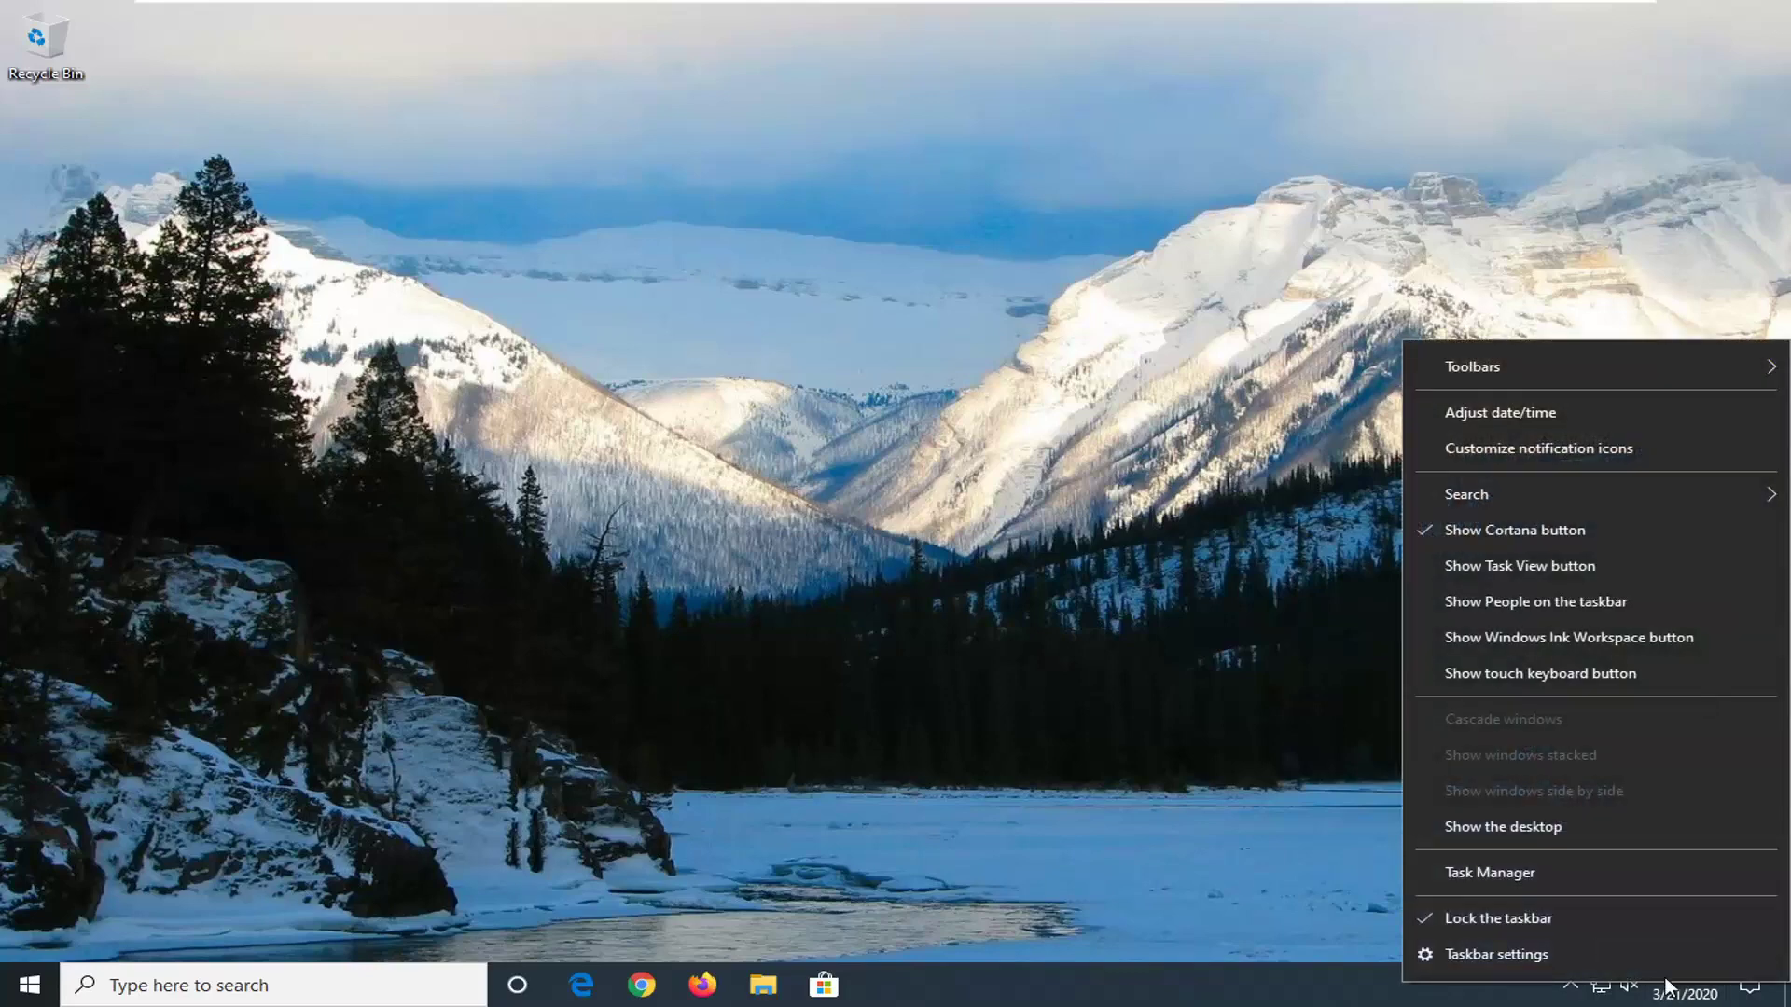
left_click(1468, 412)
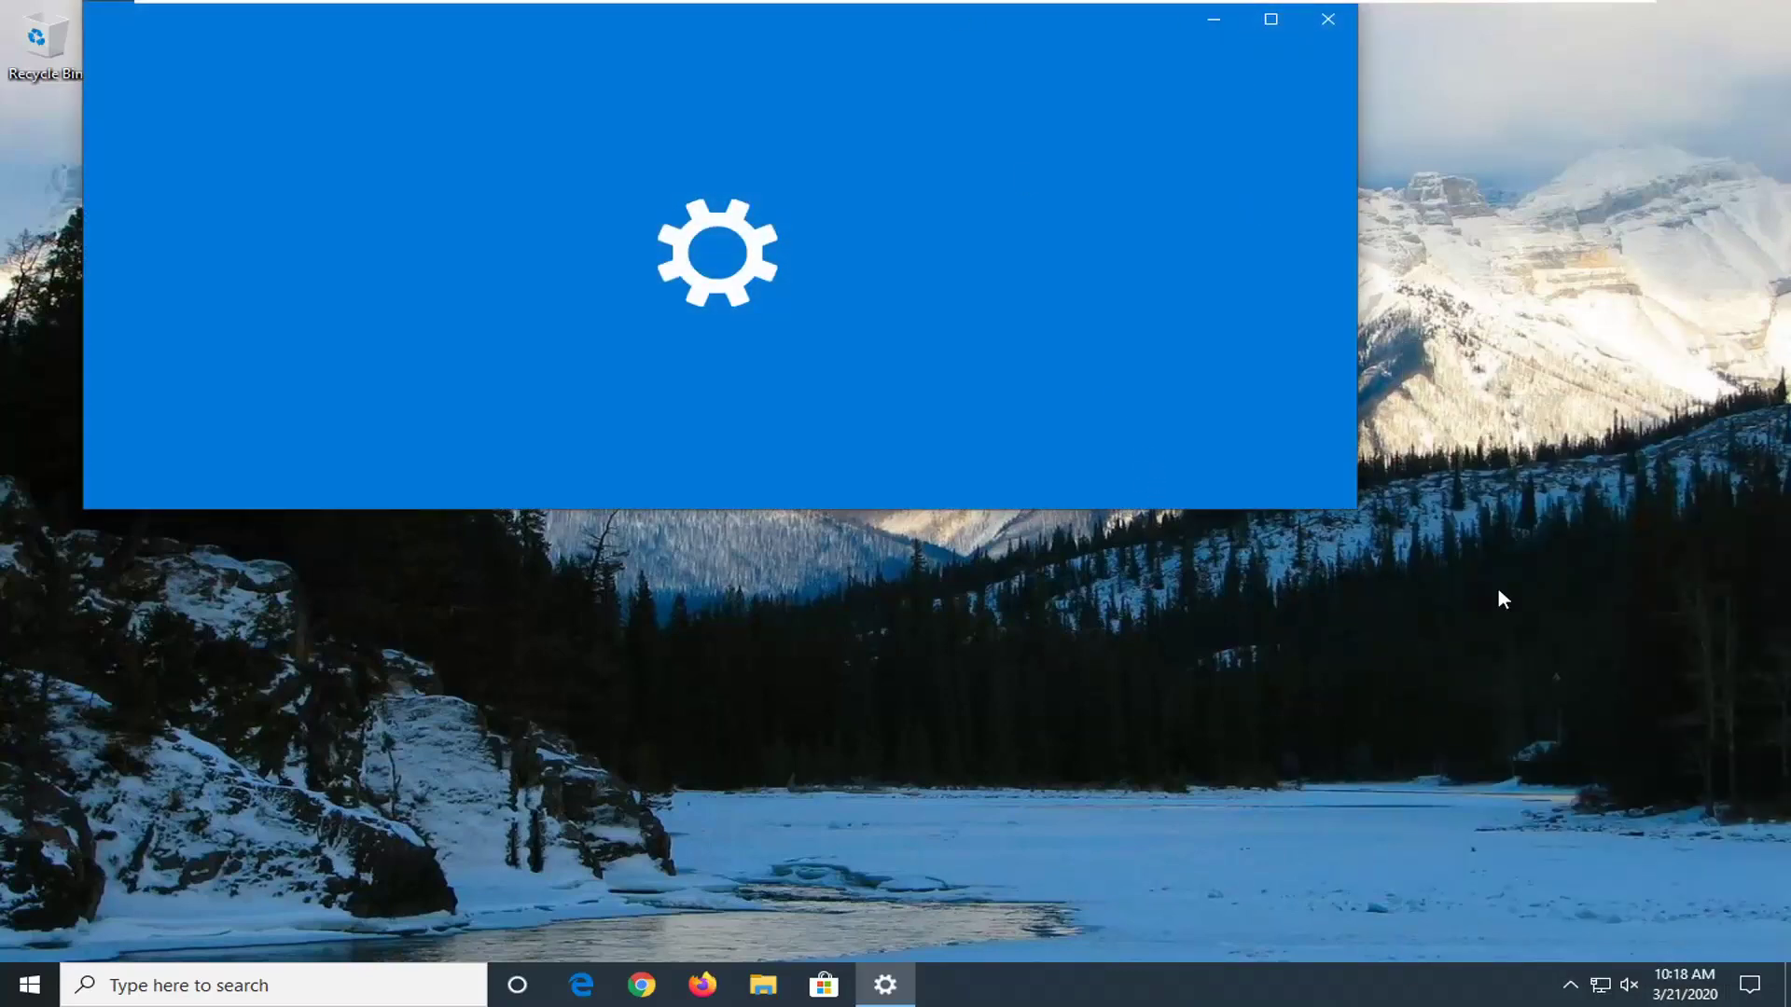
left_click_drag(1355, 511, 1331, 718)
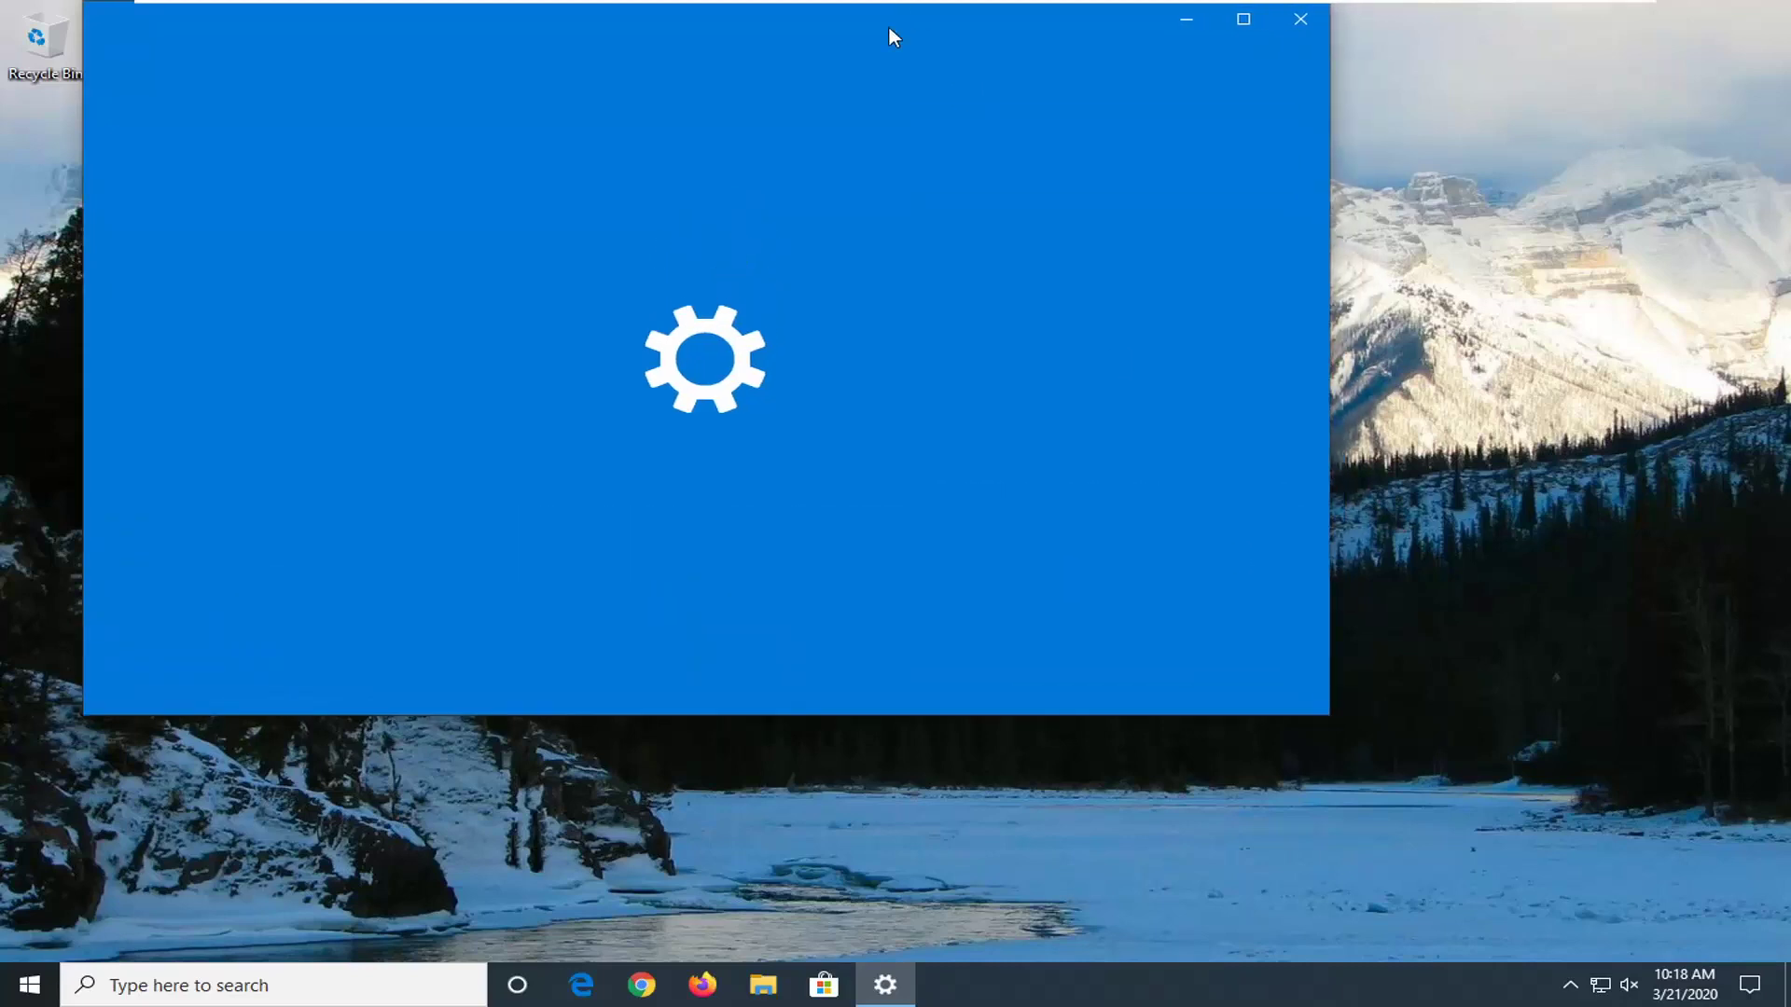
left_click_drag(888, 26, 1145, 81)
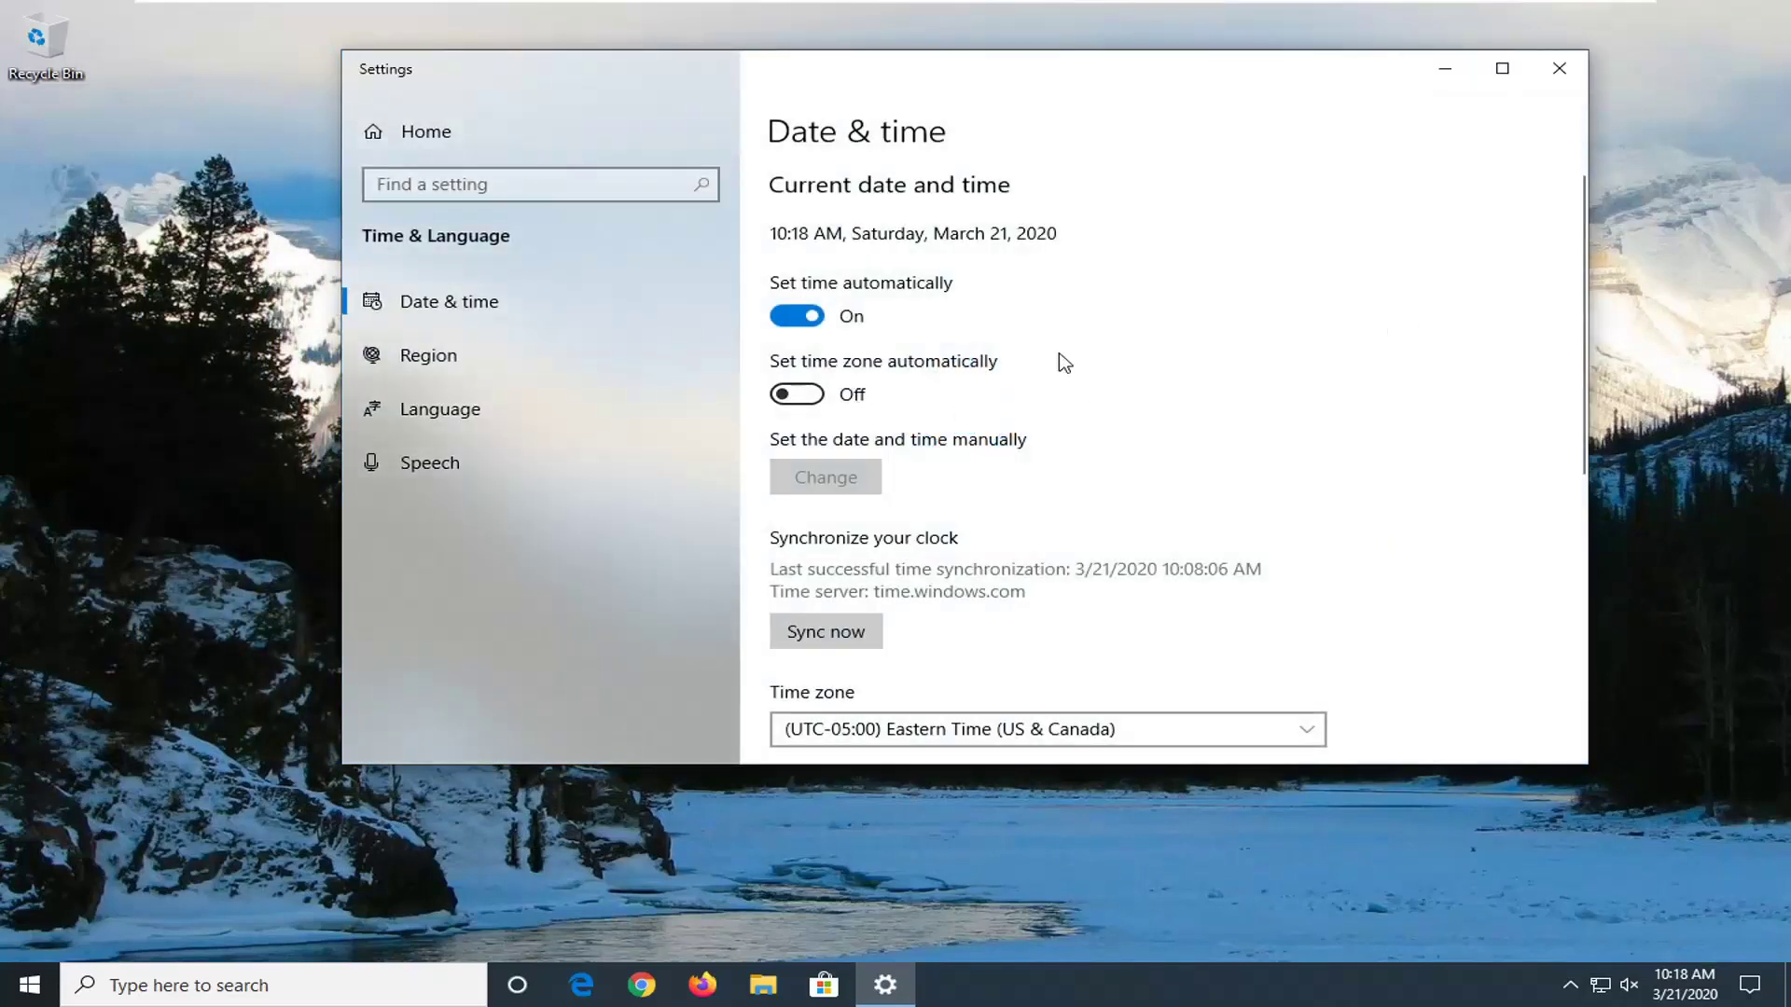
Step: Turn off automatic time setting, view the manual date and time options without applying a change, and close Settings
left_click(798, 316)
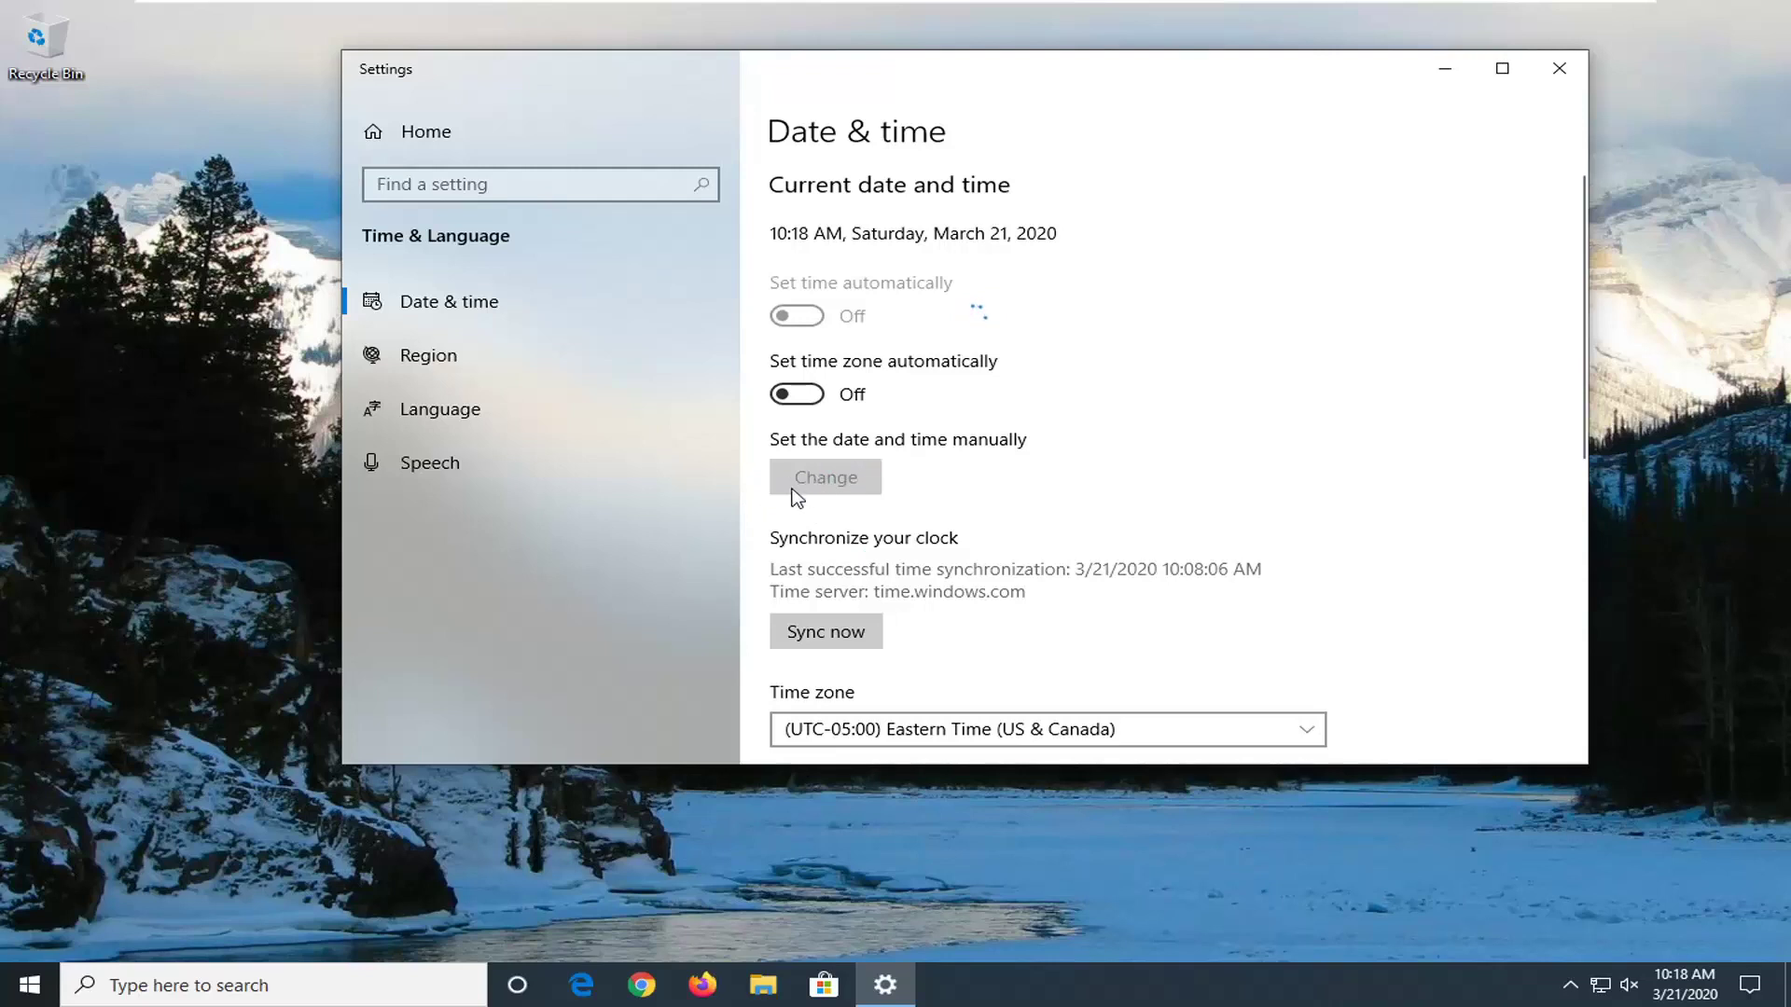
left_click(829, 482)
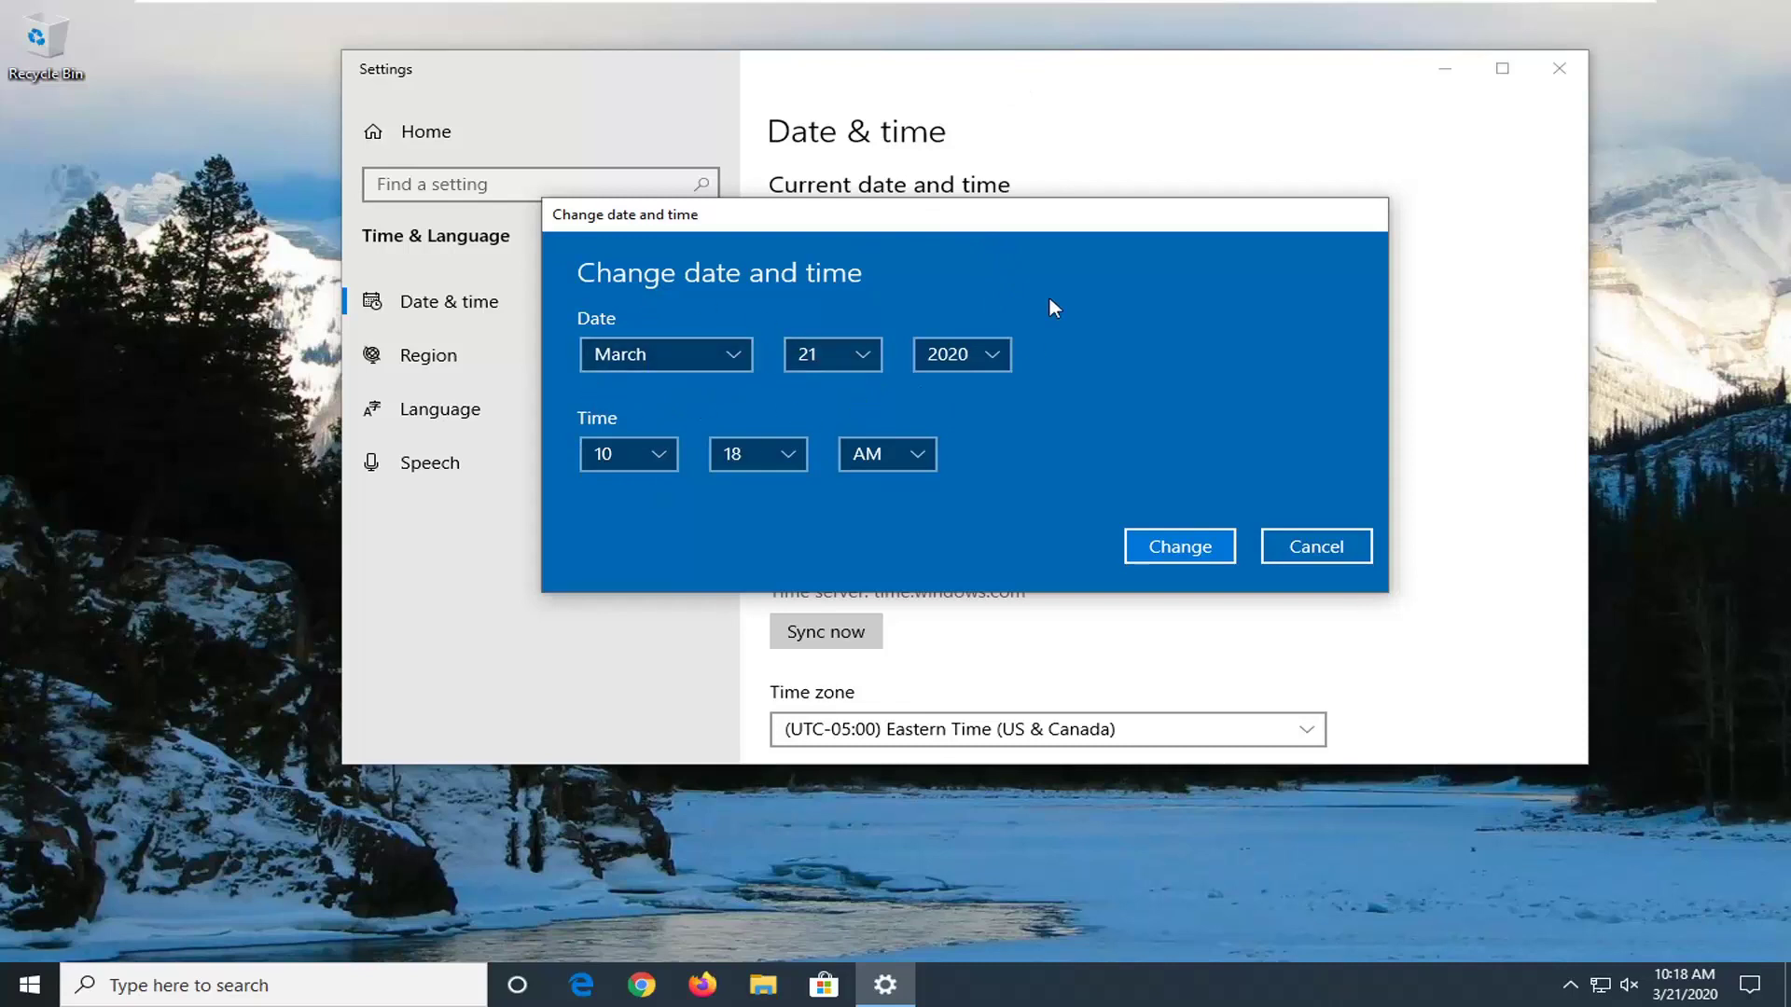
left_click(1311, 550)
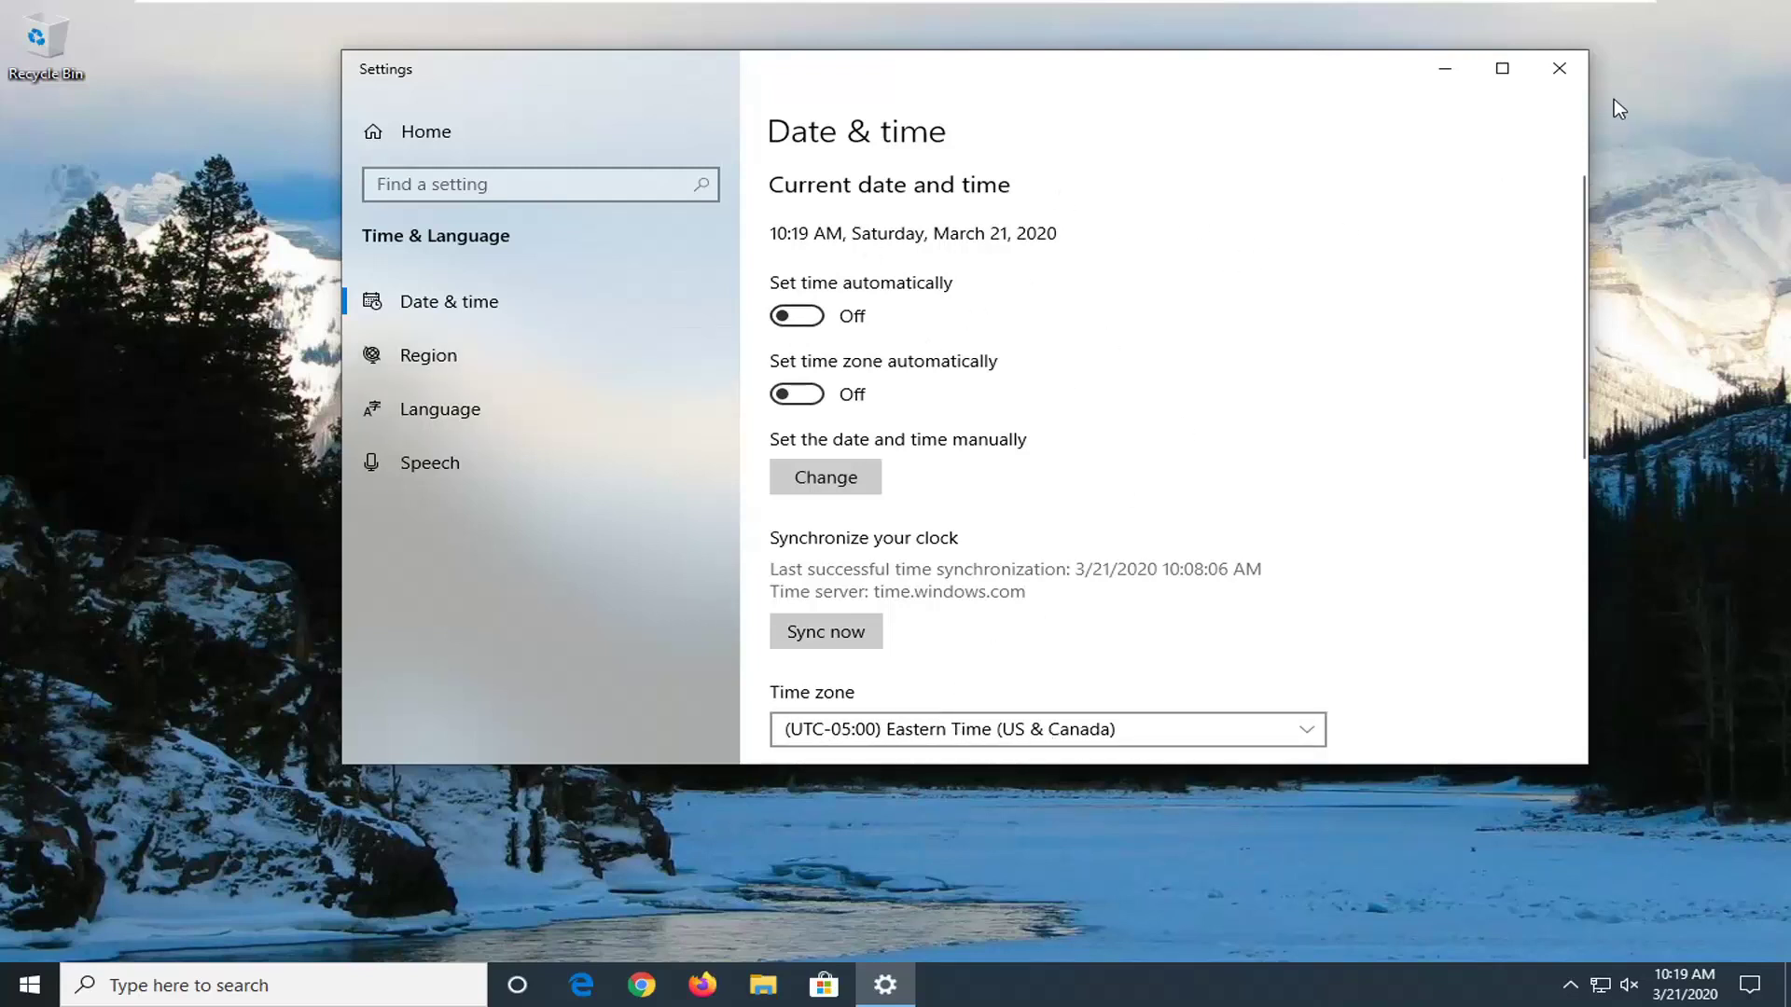
left_click(1557, 69)
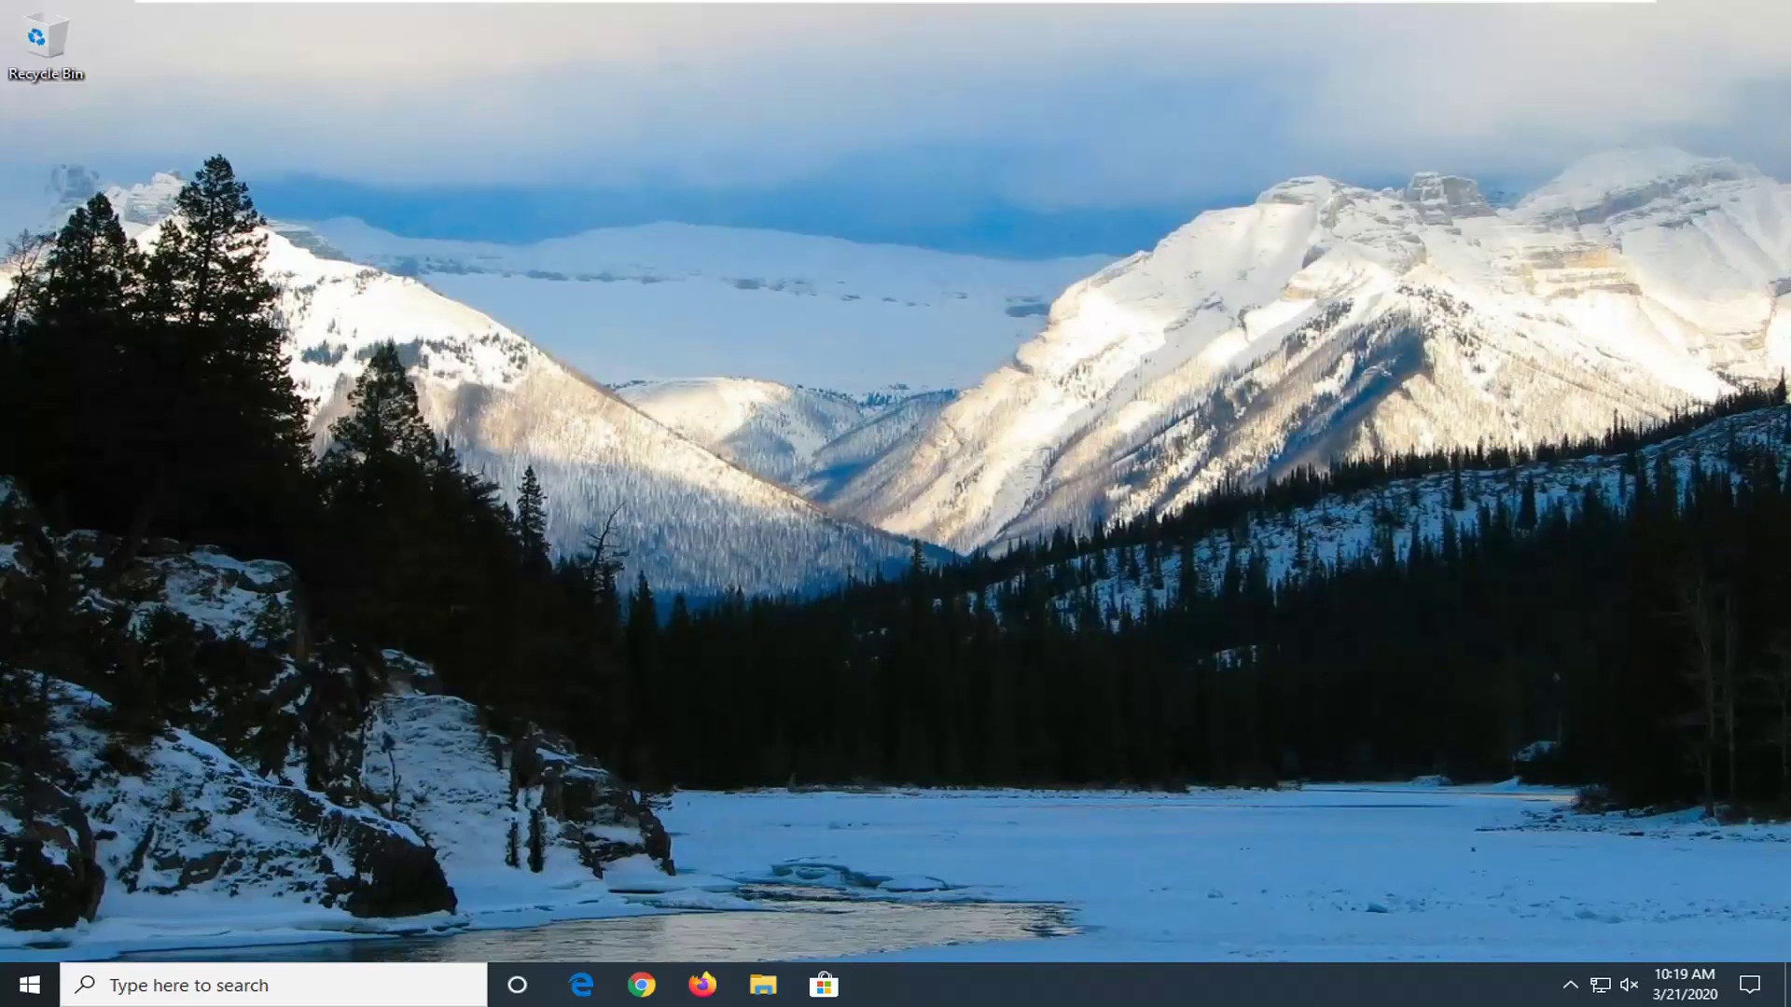